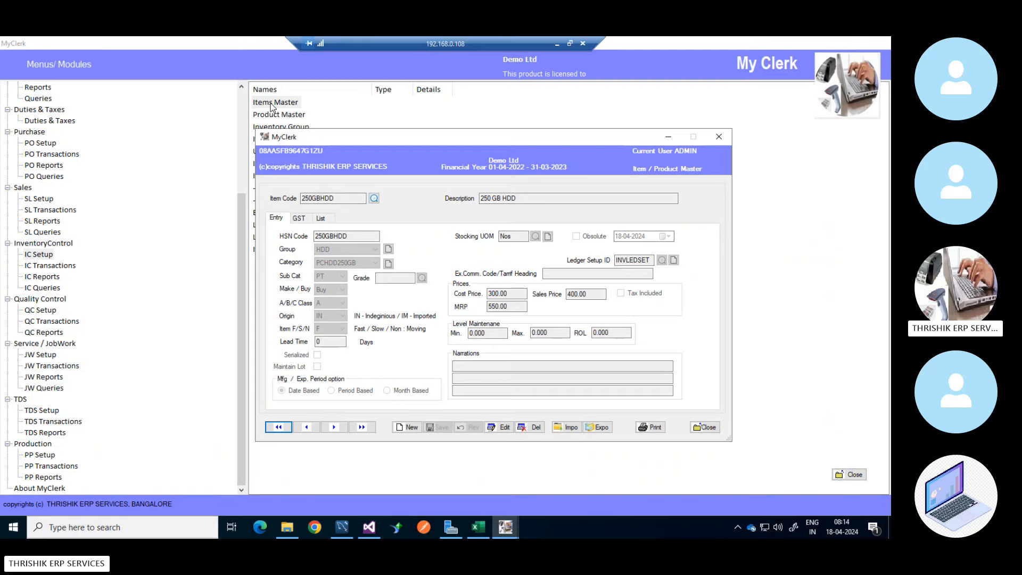
# Browse the existing item records, viewing the last, previous and next ones before returning to the first.
pyautogui.moveTo(305, 139); pyautogui.dragTo(323, 134)
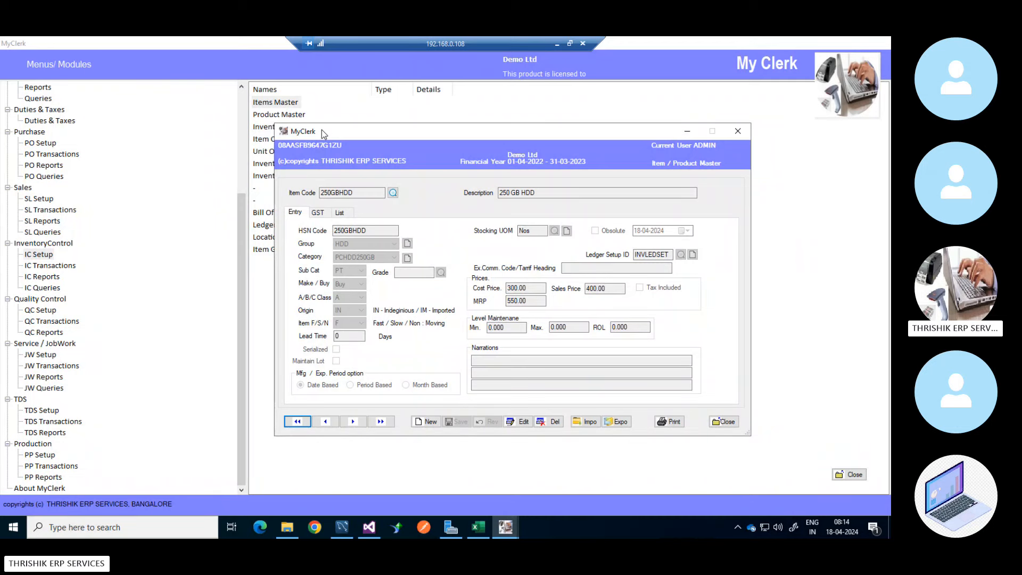
pyautogui.moveTo(367, 135); pyautogui.dragTo(387, 130)
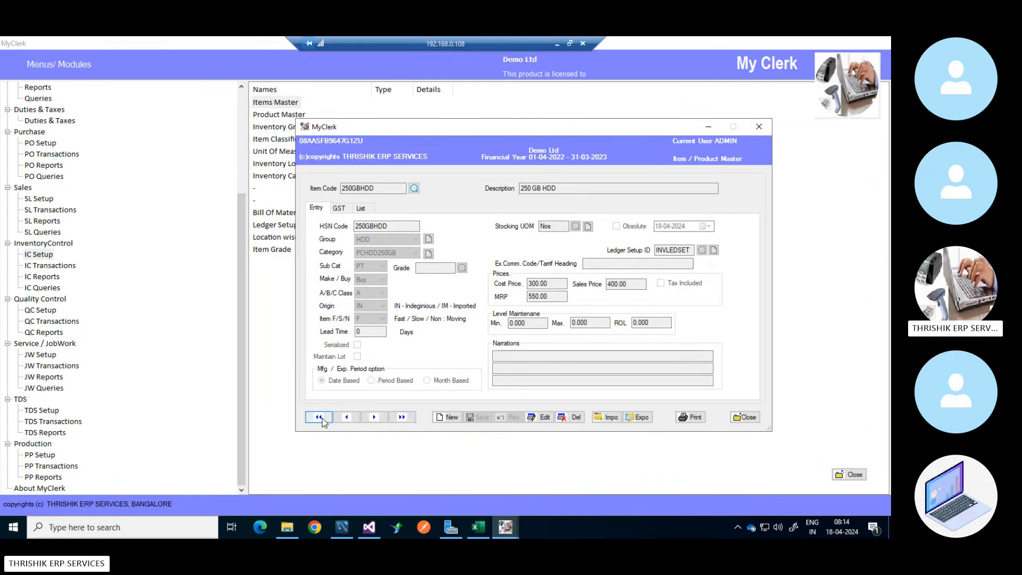
pyautogui.click(402, 417)
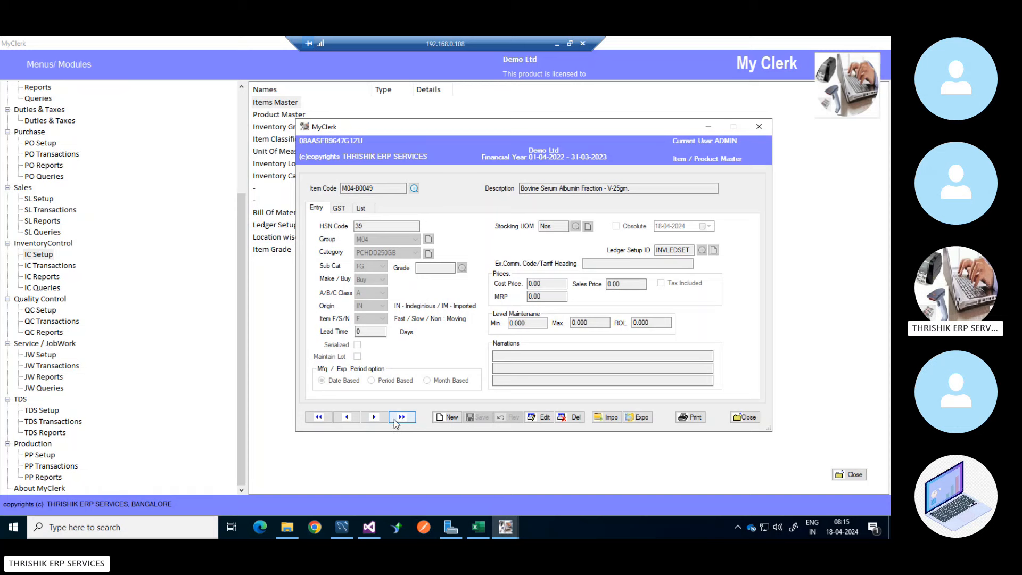
pyautogui.click(346, 417)
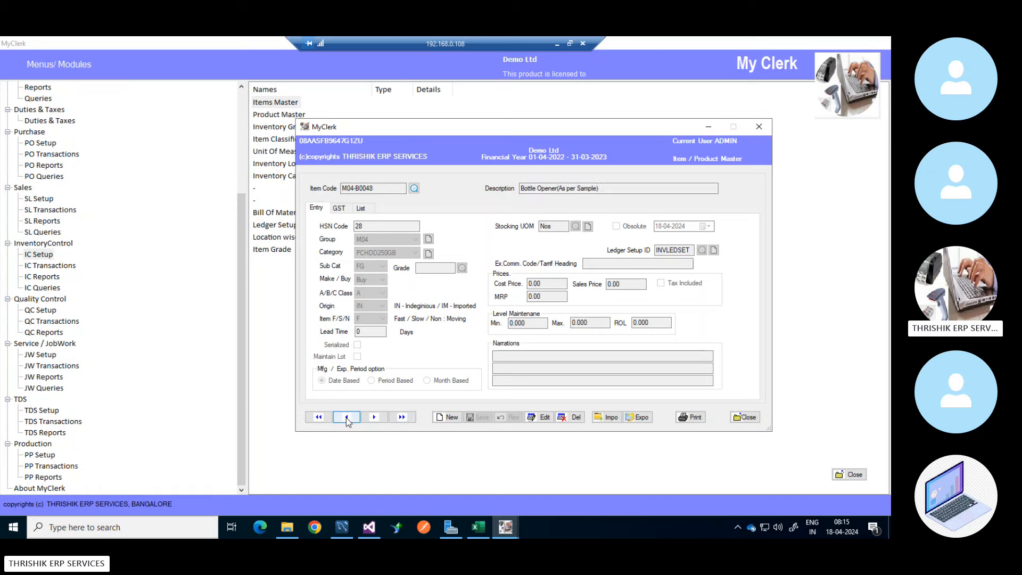
pyautogui.click(346, 418)
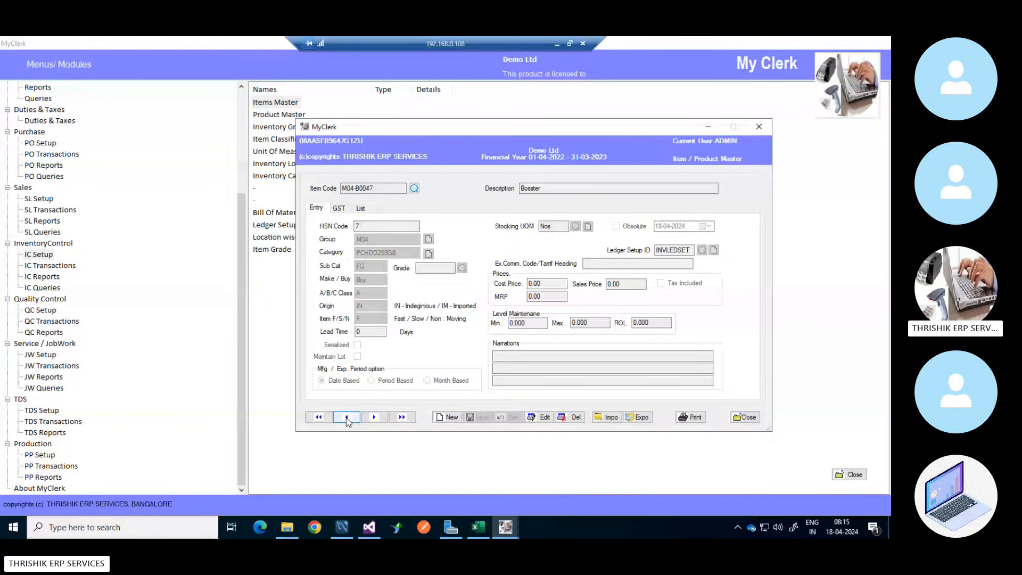
pyautogui.click(374, 418)
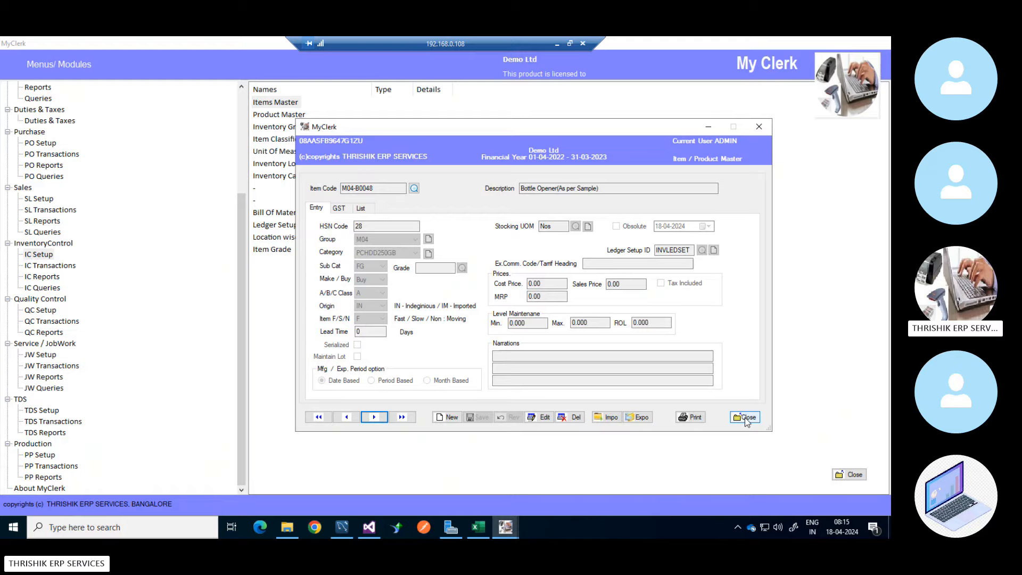
pyautogui.moveTo(415, 130); pyautogui.dragTo(404, 124)
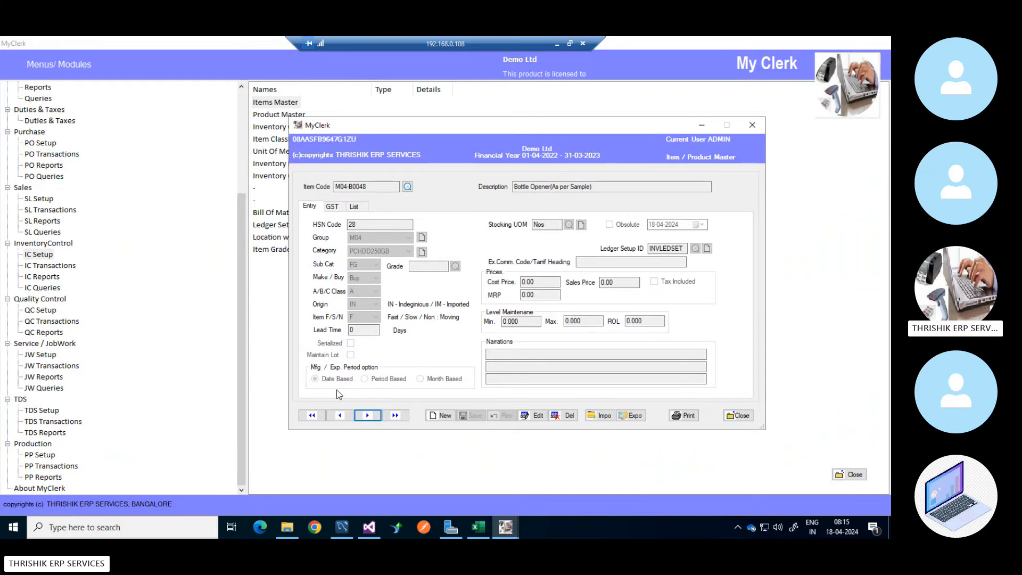
pyautogui.click(313, 416)
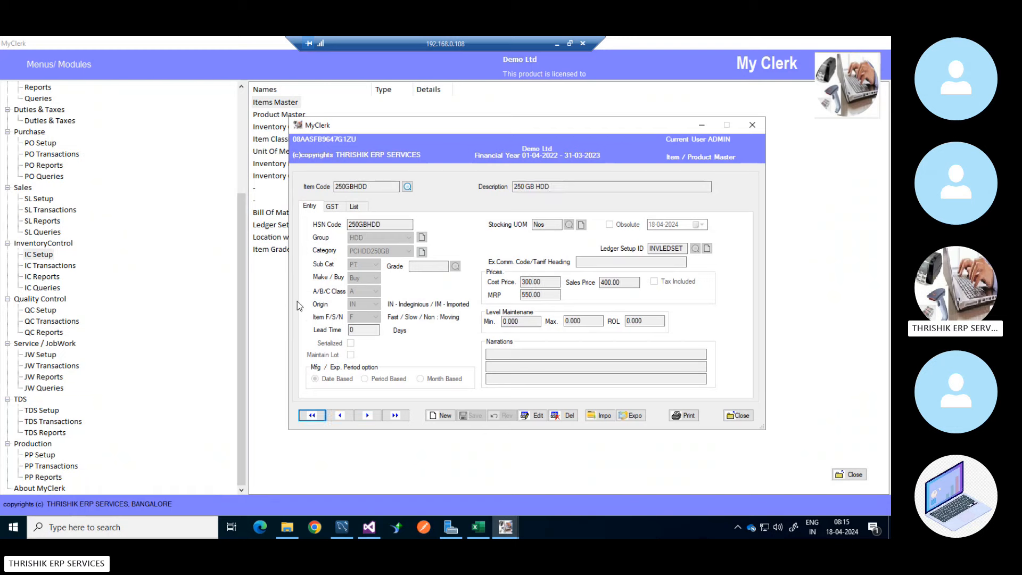
# Start a new item record and enter 125GBBDD as its item code.
pyautogui.click(440, 415)
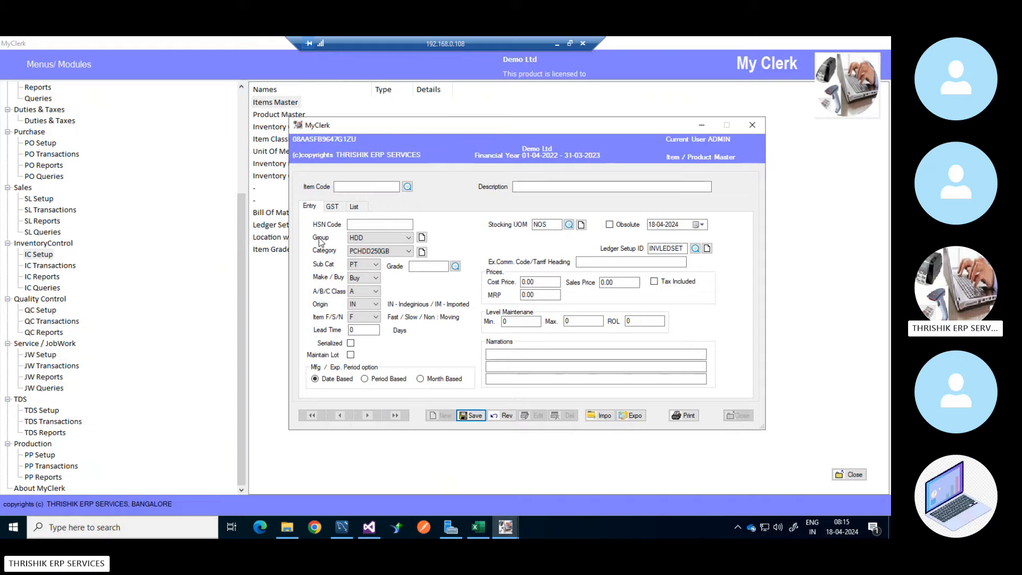
pyautogui.click(362, 187)
pyautogui.click(545, 226)
pyautogui.click(468, 318)
pyautogui.click(371, 188)
pyautogui.write('125GBBDD')
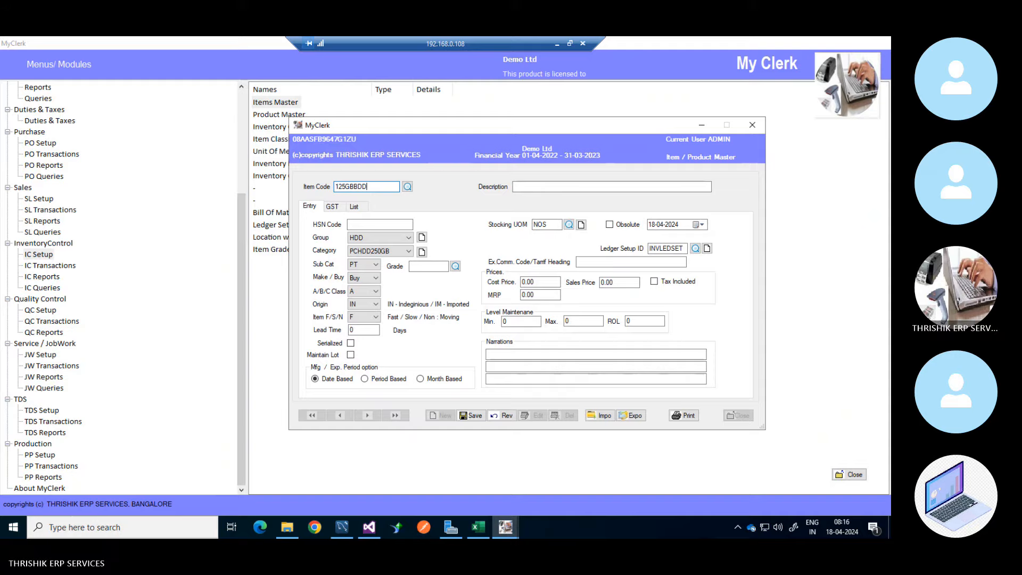
pyautogui.doubleClick(367, 187)
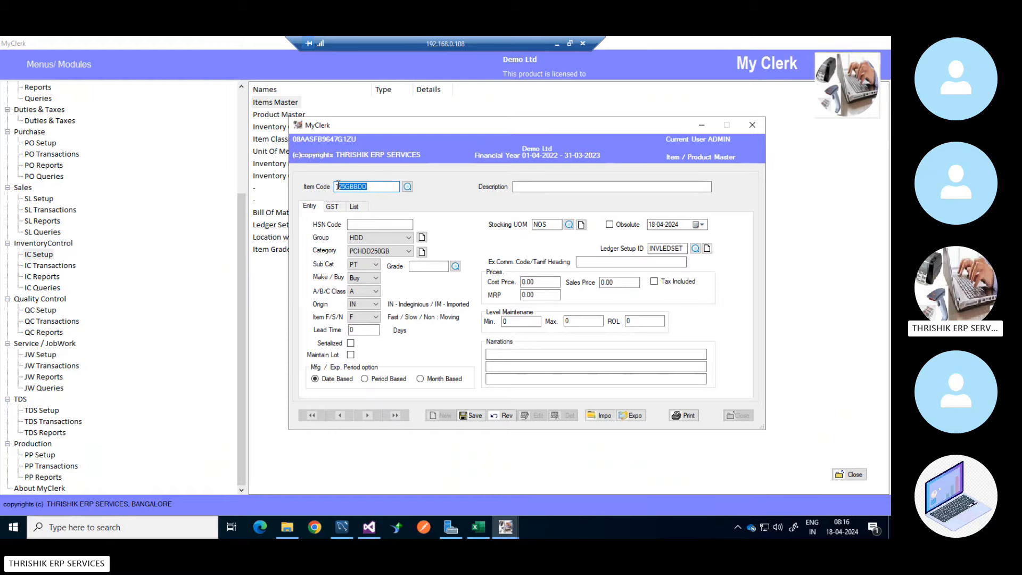
pyautogui.click(365, 187)
pyautogui.doubleClick(364, 187)
pyautogui.click(371, 188)
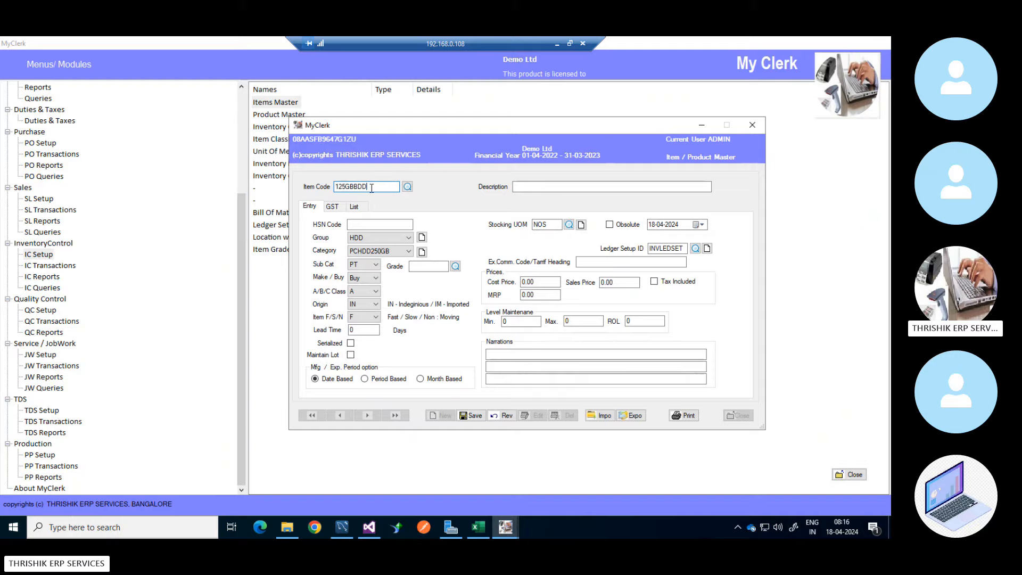
# Describe the new item as 125 GB LAPTOP HARD DISK and set its HSN code to HSN001.
pyautogui.click(525, 185)
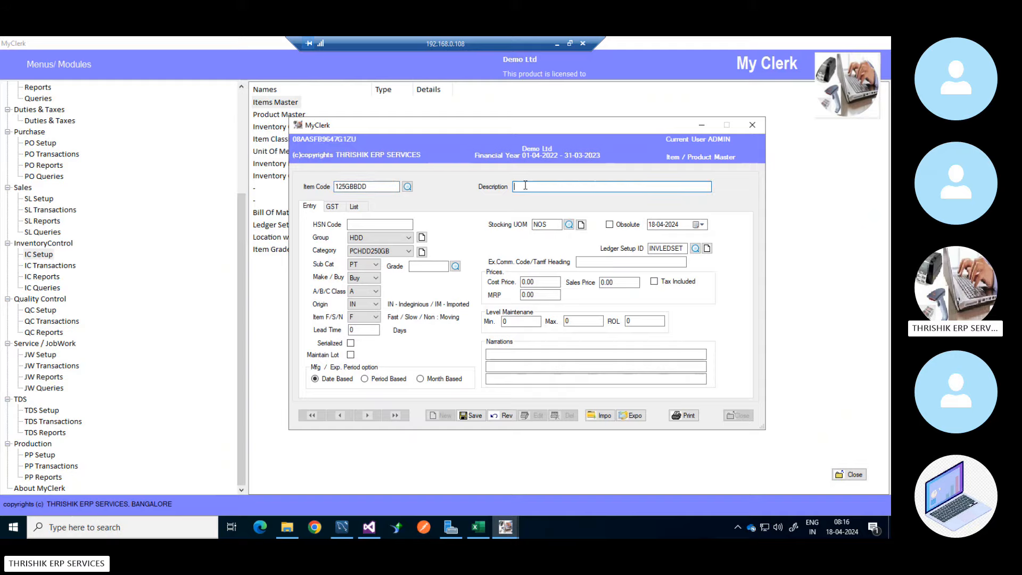
pyautogui.write('125 GB LAPTOP HARD DIS')
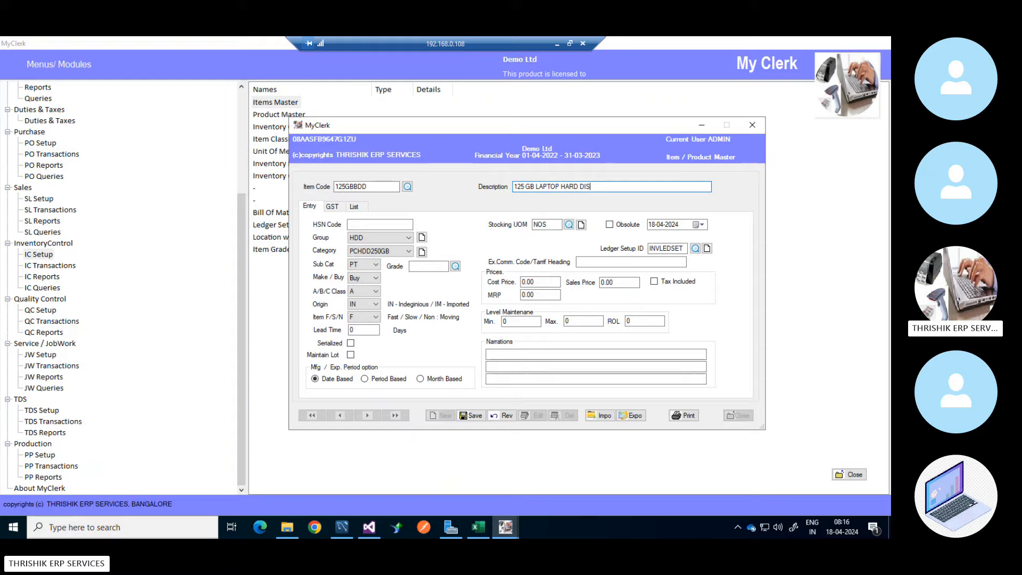
pyautogui.write('K')
pyautogui.press('Tab')
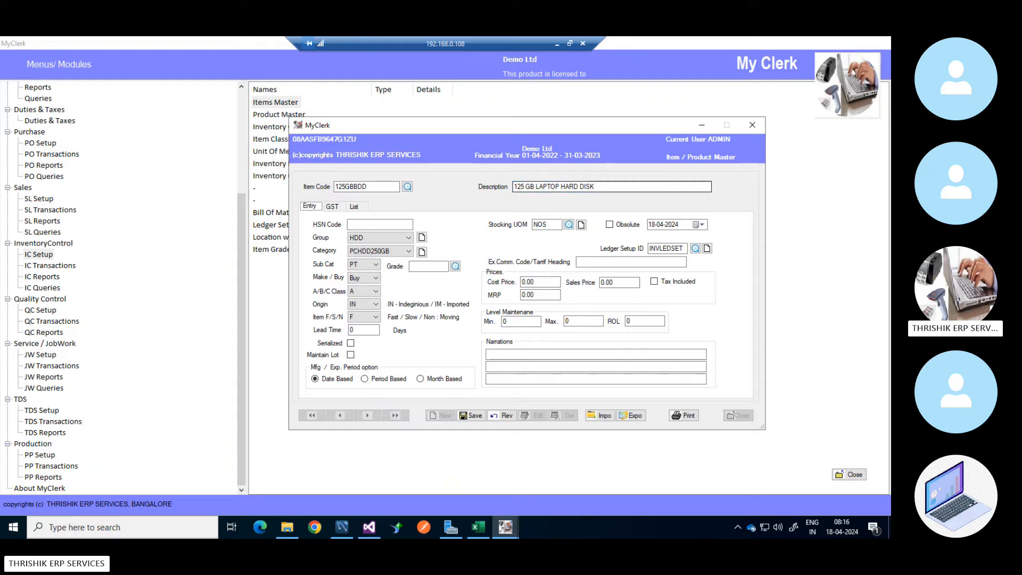
pyautogui.click(391, 226)
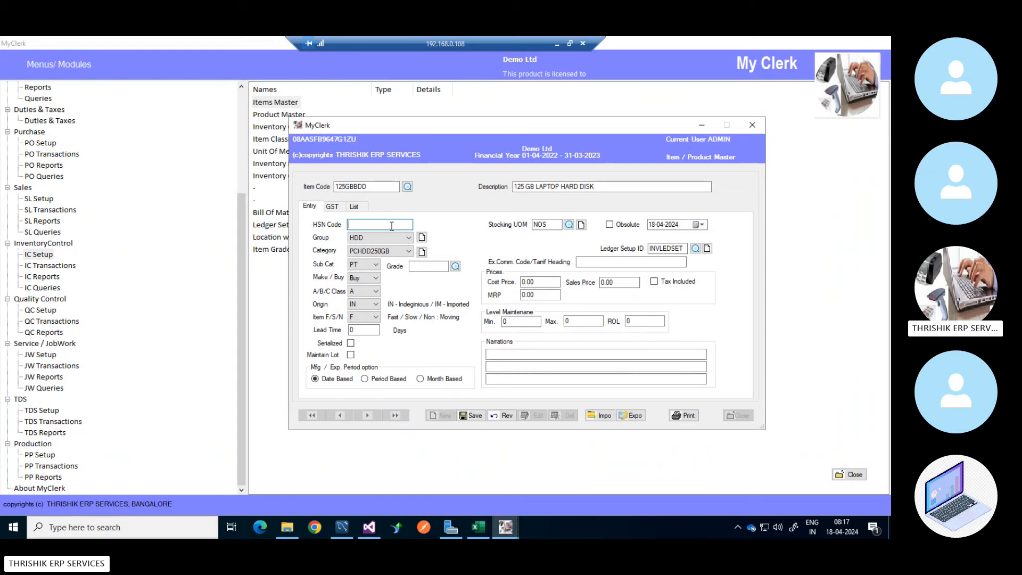
pyautogui.write('HSN')
pyautogui.write('001')
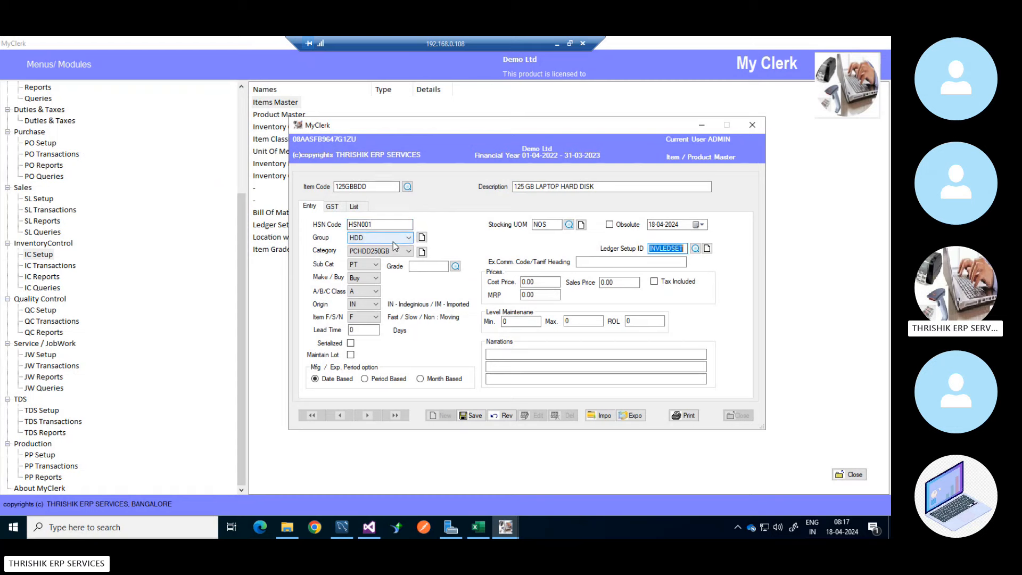
# Assign the new item to the HDD group.
pyautogui.click(393, 240)
pyautogui.click(393, 242)
pyautogui.click(408, 238)
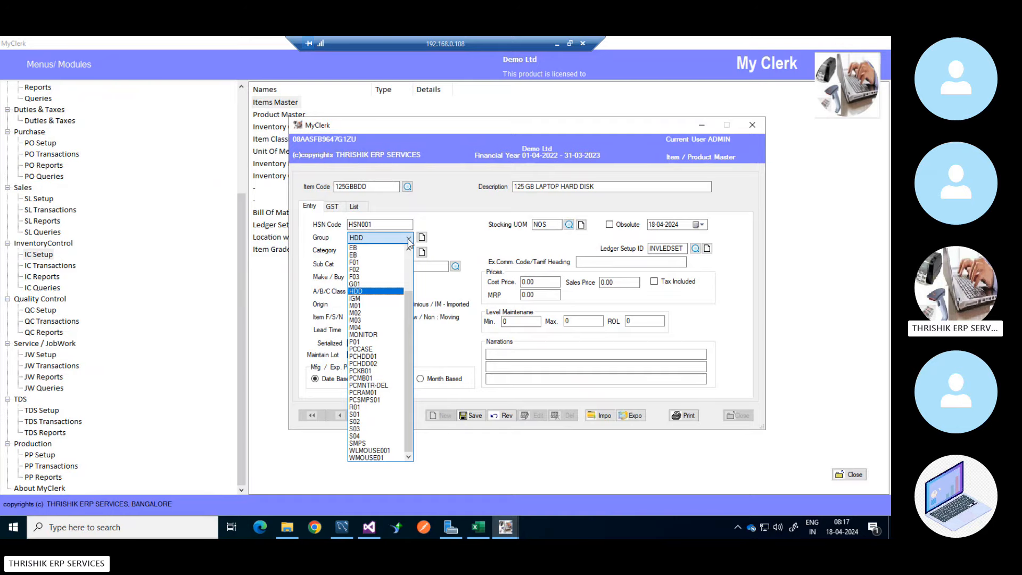
pyautogui.click(364, 292)
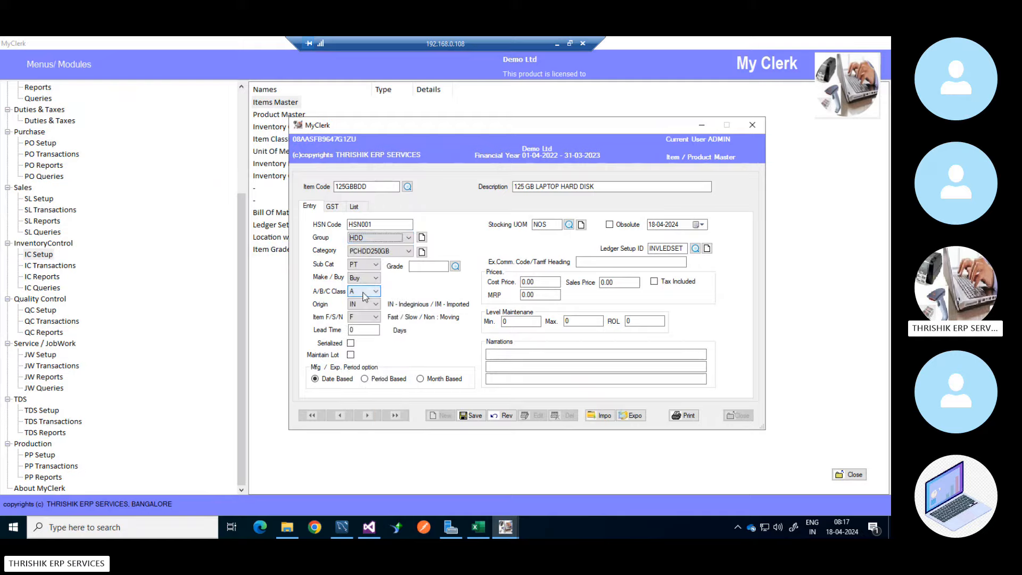
# Create and save a new item category with ID LAPTOPHDD and description LAPTOP HARD DISK, and return to the item record.
pyautogui.click(408, 251)
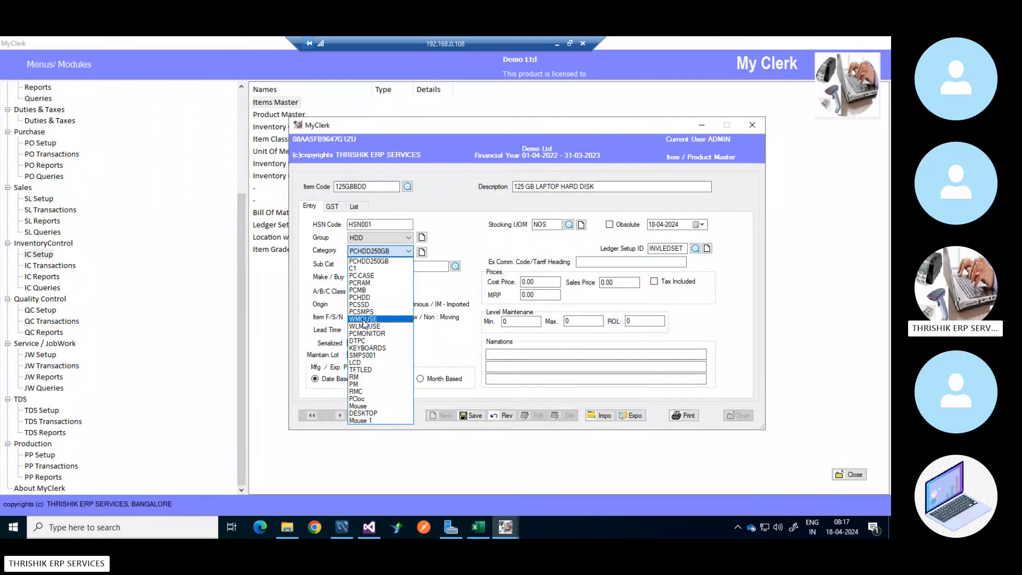
pyautogui.click(453, 248)
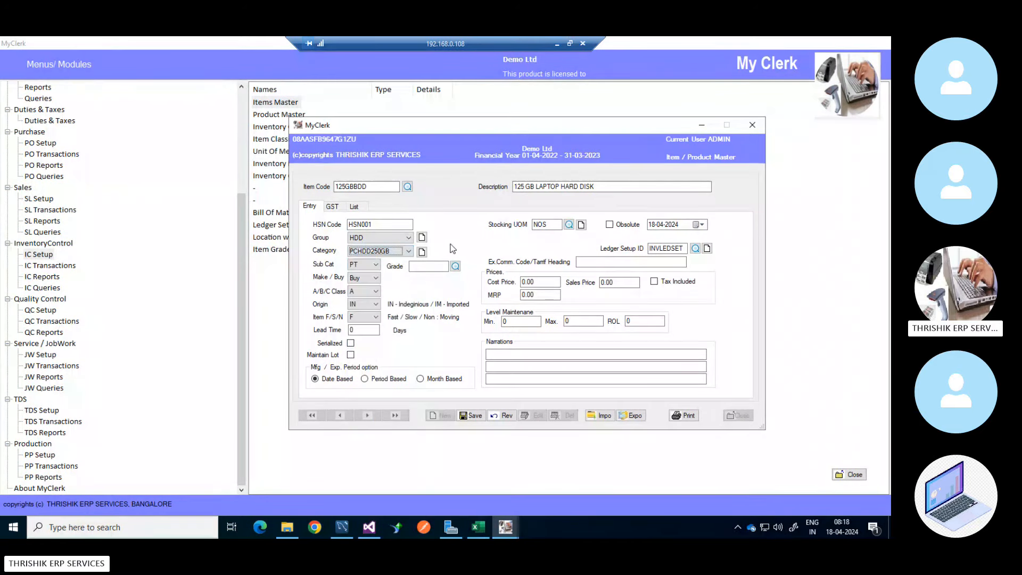
pyautogui.click(423, 252)
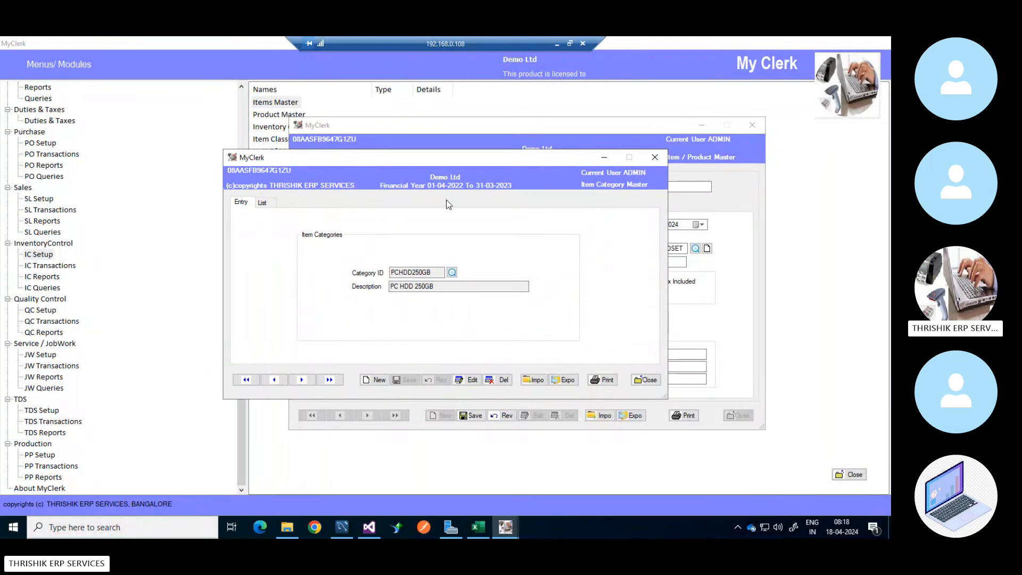
pyautogui.moveTo(408, 163); pyautogui.dragTo(418, 161)
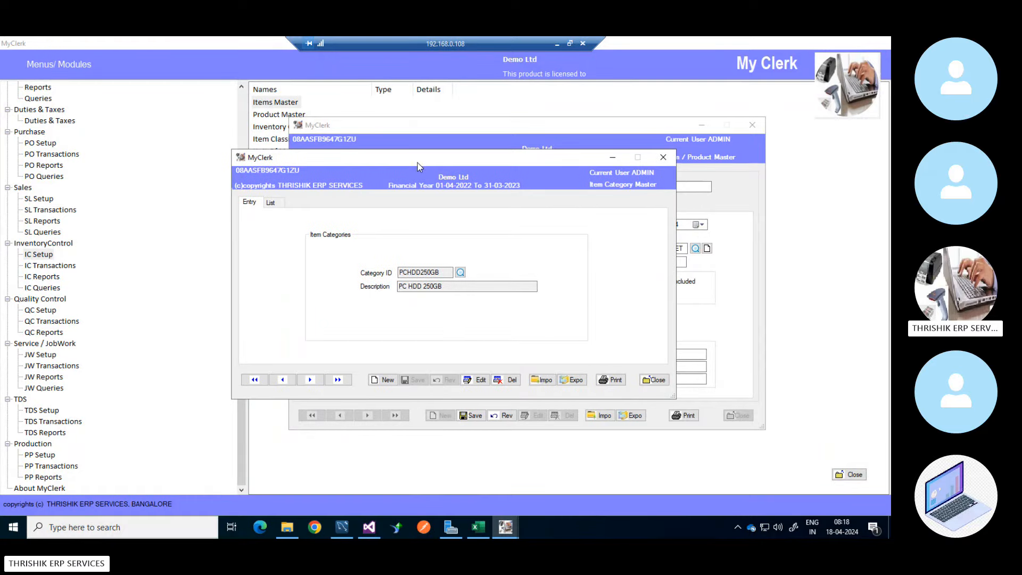
pyautogui.click(384, 380)
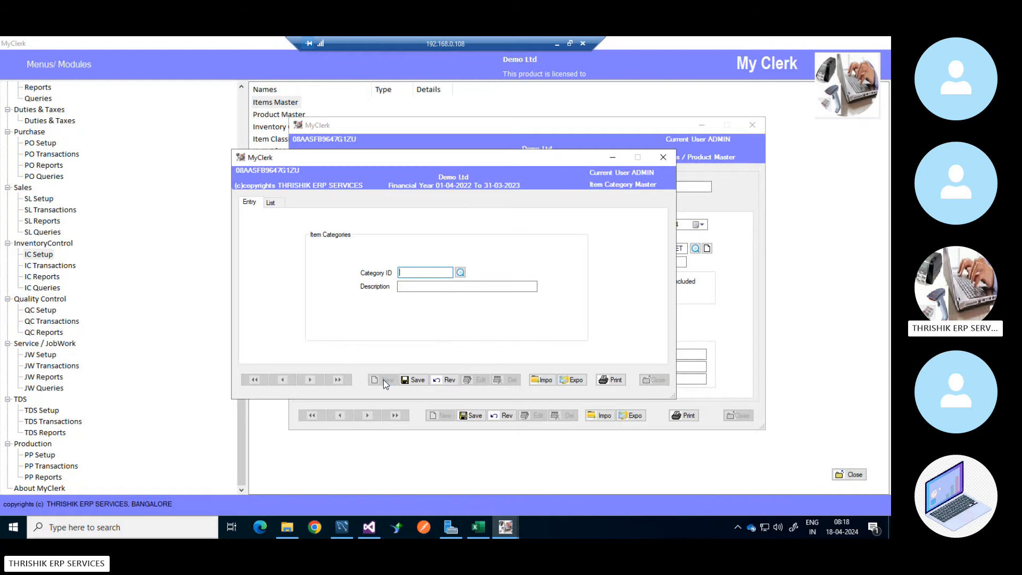
pyautogui.write('LAP')
pyautogui.write('TO')
pyautogui.press('BackSpace')
pyautogui.write('OPHDD')
pyautogui.press('Tab')
pyautogui.write('LAPT')
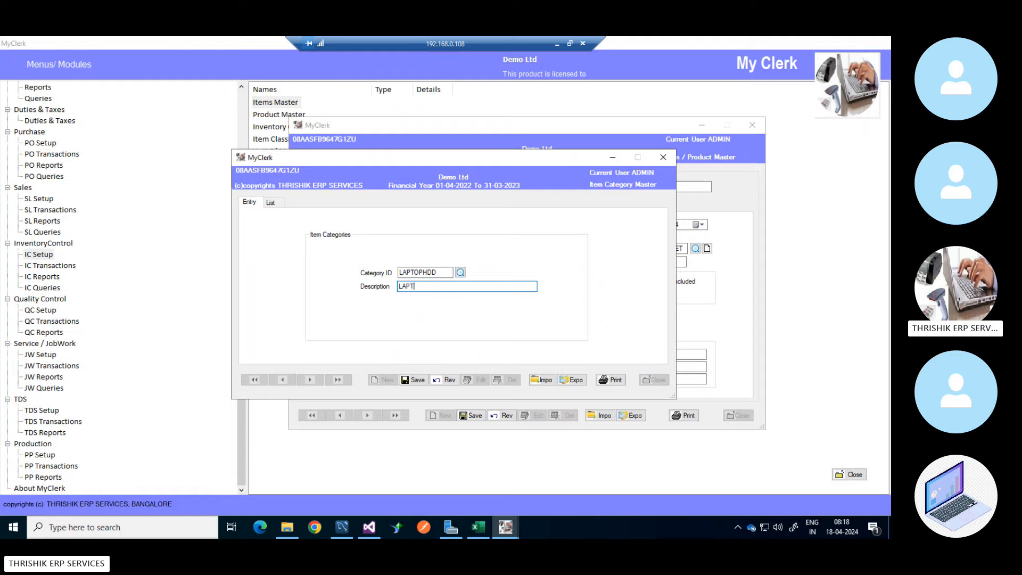
pyautogui.write('OP HARD DISK')
pyautogui.click(416, 379)
pyautogui.click(456, 319)
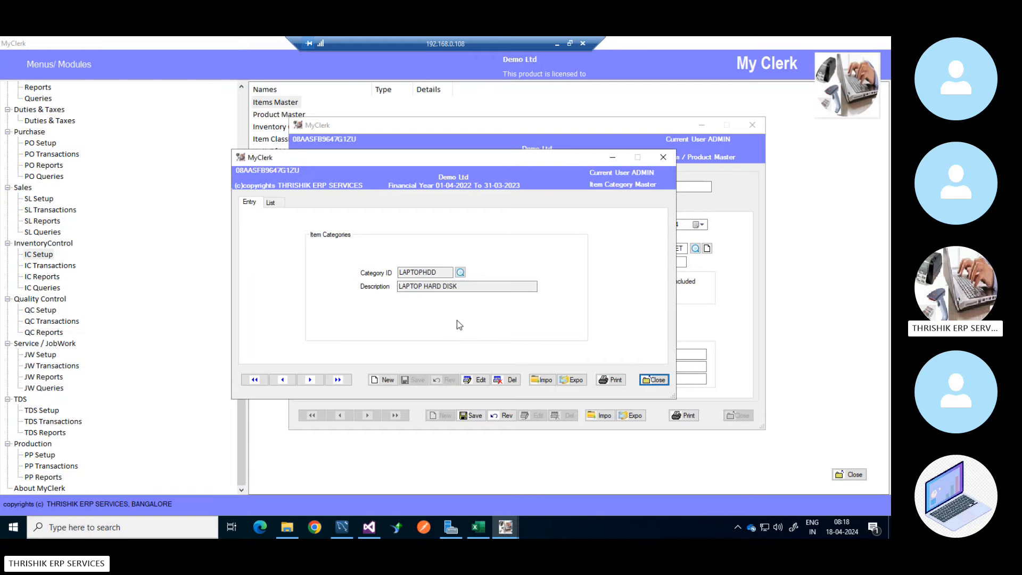
pyautogui.click(659, 380)
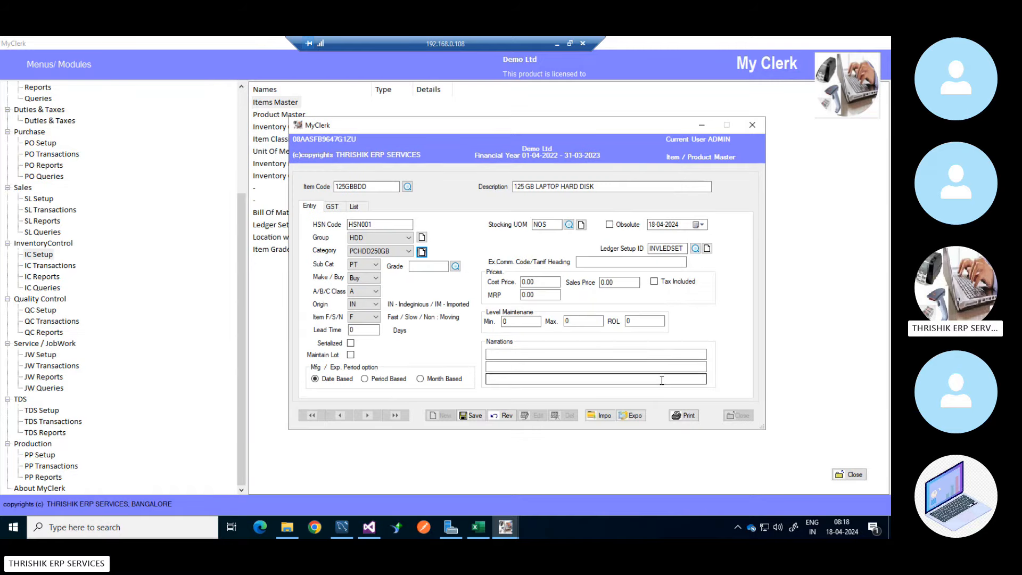
# Set the new item's category to LAPTOPHDD.
pyautogui.click(408, 251)
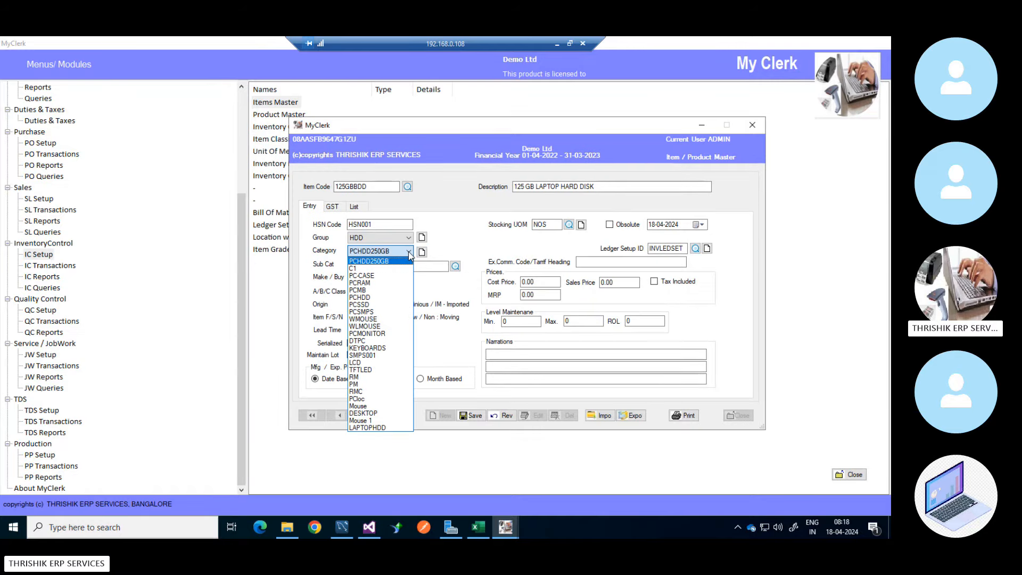
pyautogui.press('l')
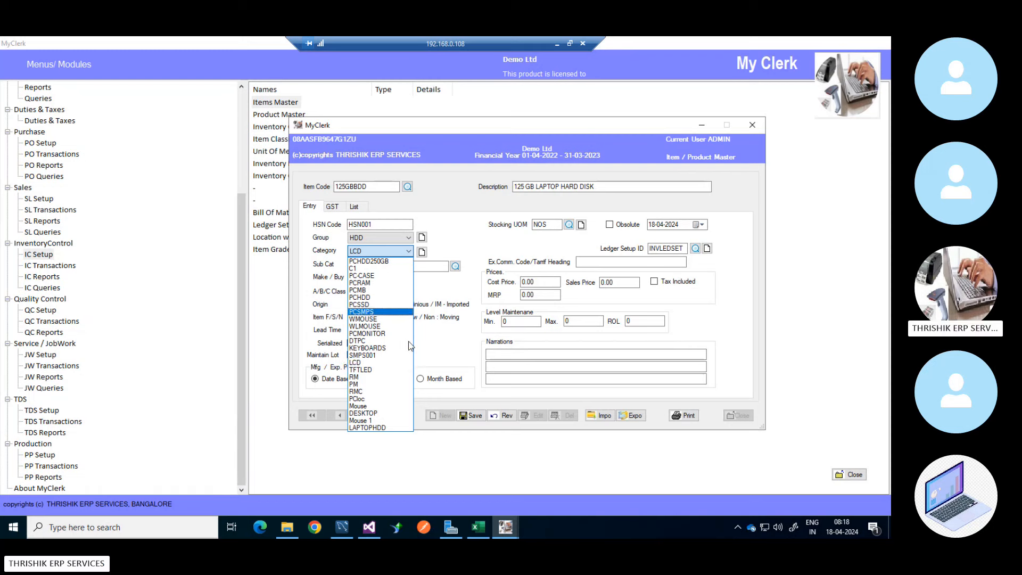
pyautogui.click(376, 428)
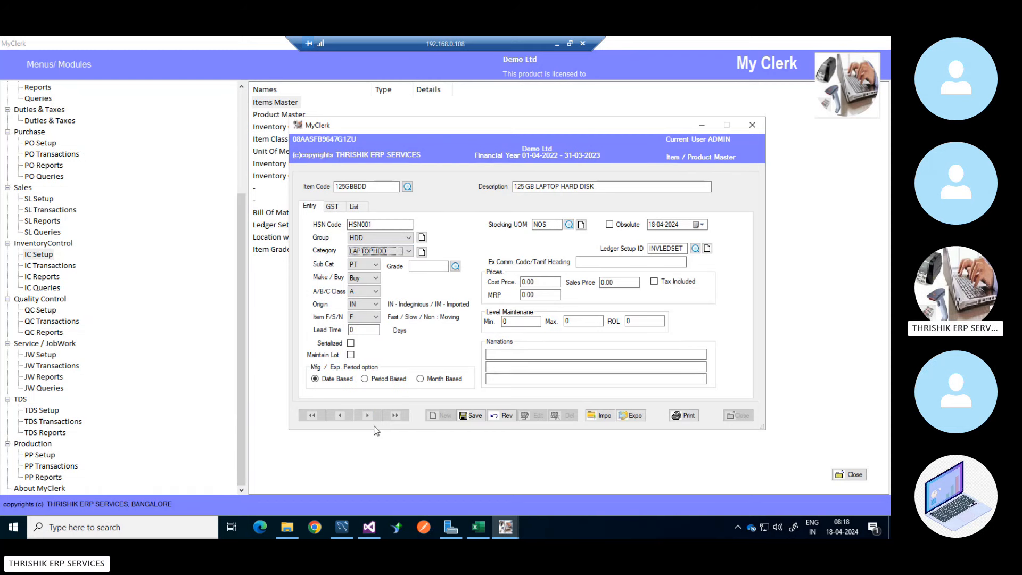
# Select PT as the item's sub category and Buy as its Make / Buy option.
pyautogui.click(376, 264)
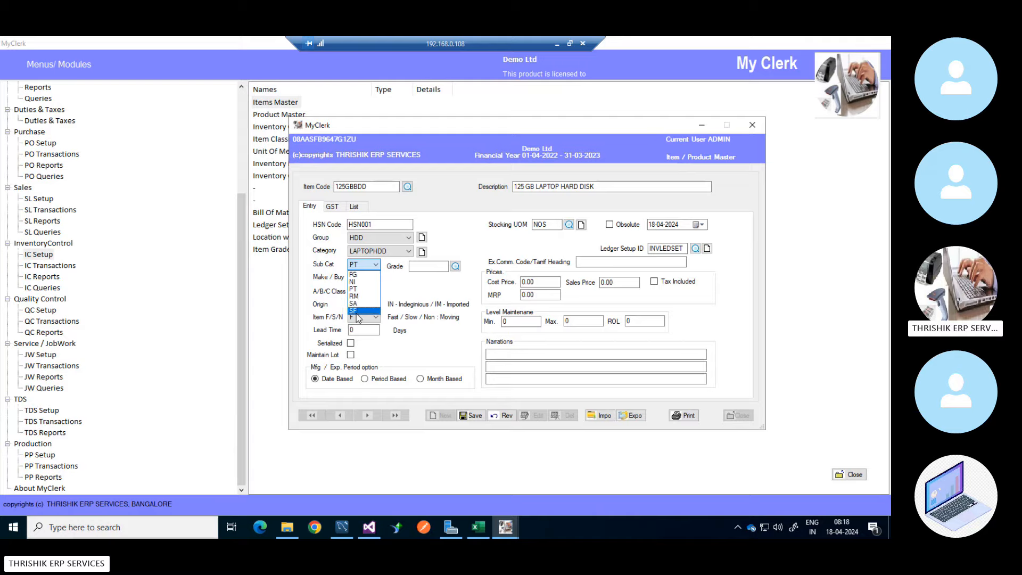
pyautogui.click(365, 289)
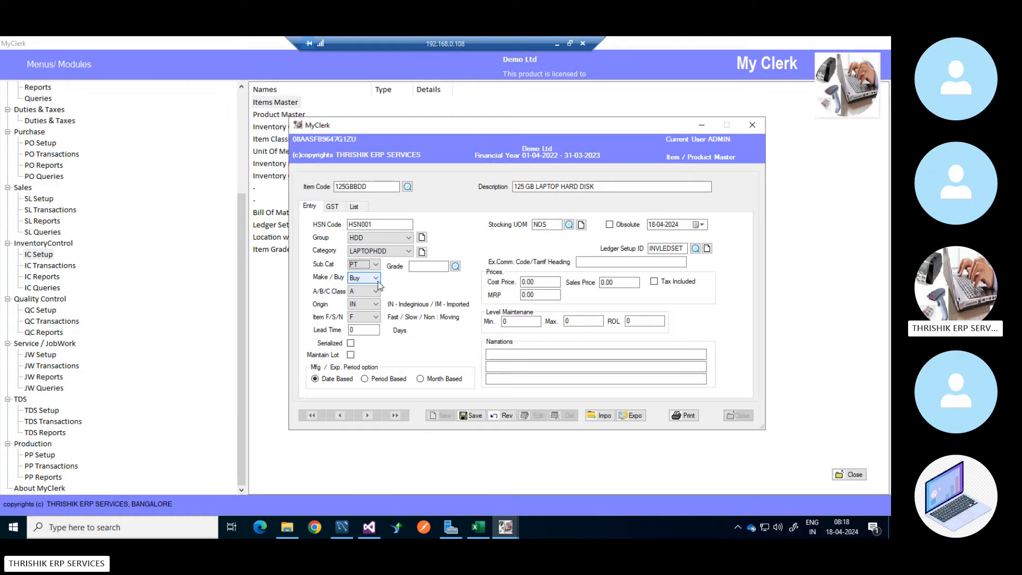
pyautogui.click(376, 278)
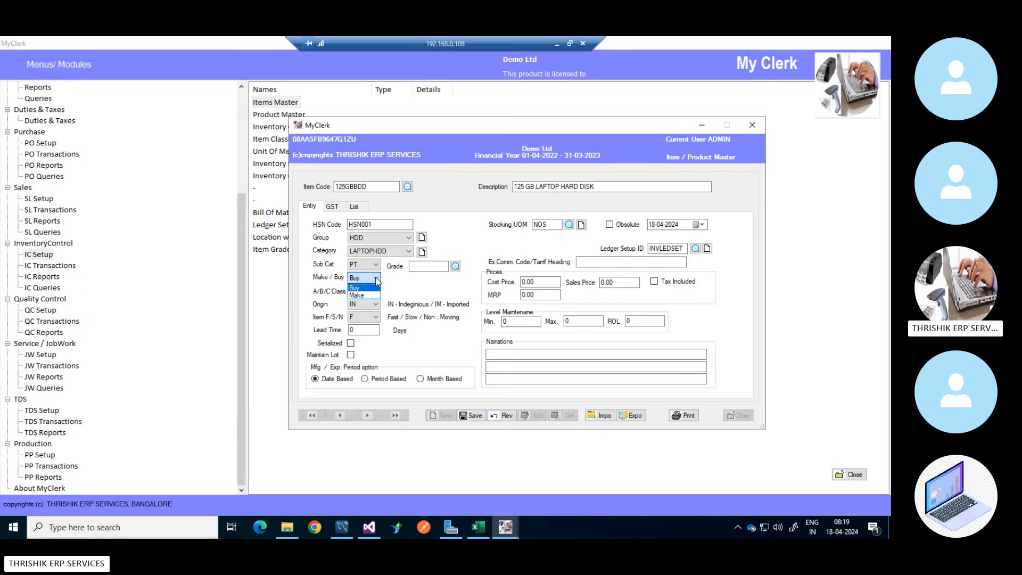
pyautogui.click(369, 287)
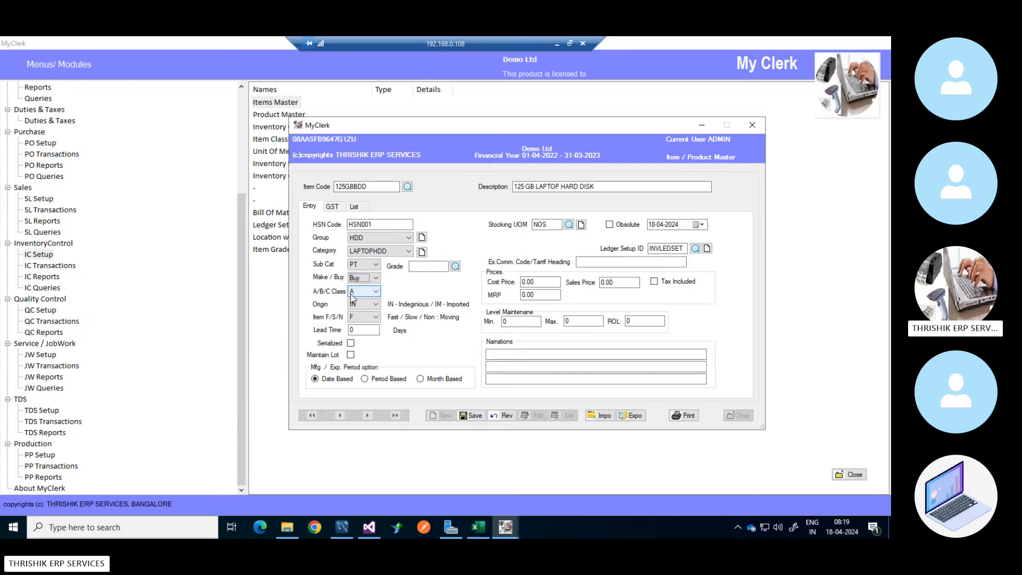
# Choose A as the item's A/B/C class and IN as its origin.
pyautogui.click(376, 293)
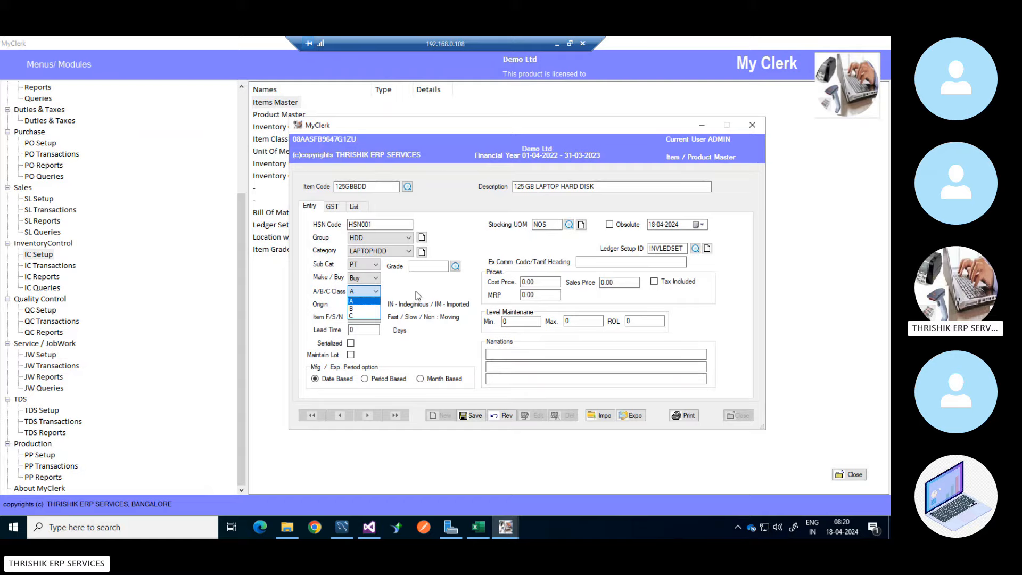
pyautogui.click(375, 302)
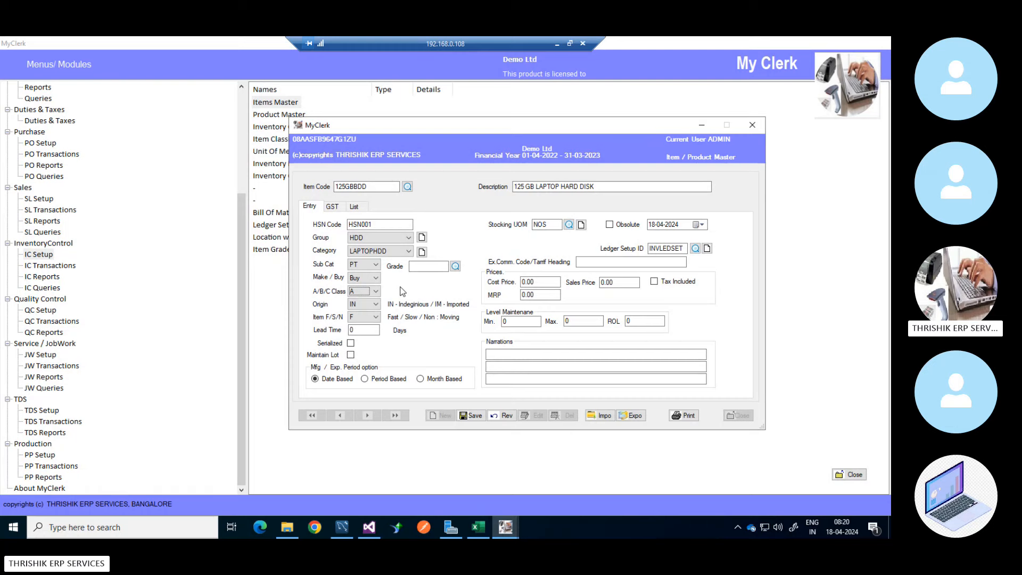
pyautogui.click(376, 305)
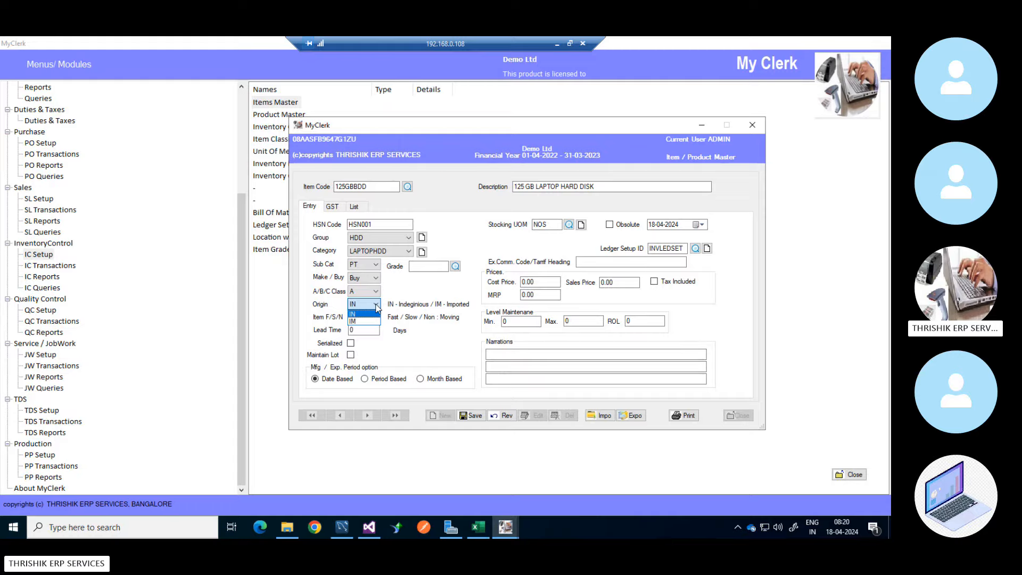
pyautogui.click(366, 322)
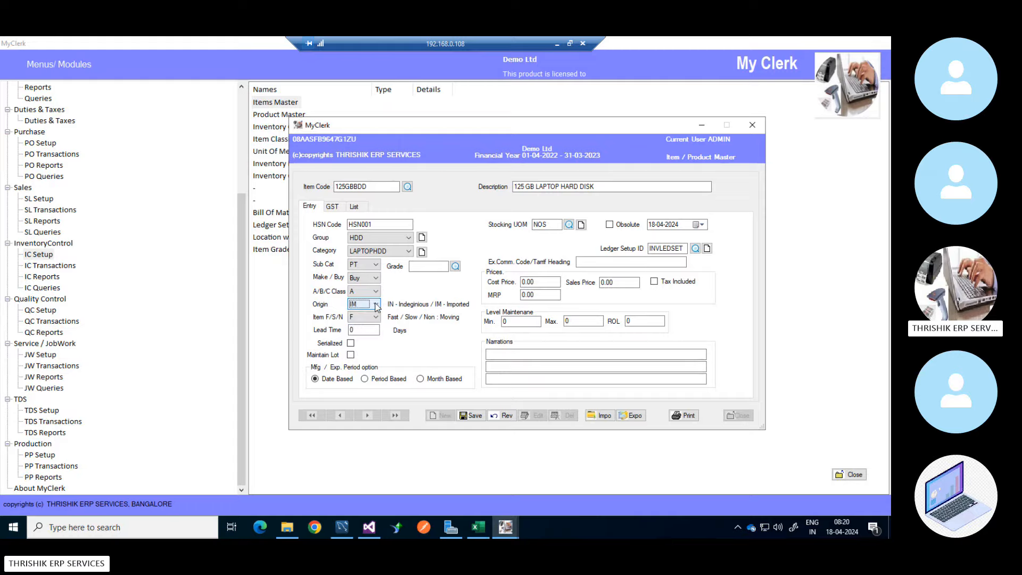
pyautogui.click(375, 304)
pyautogui.click(370, 315)
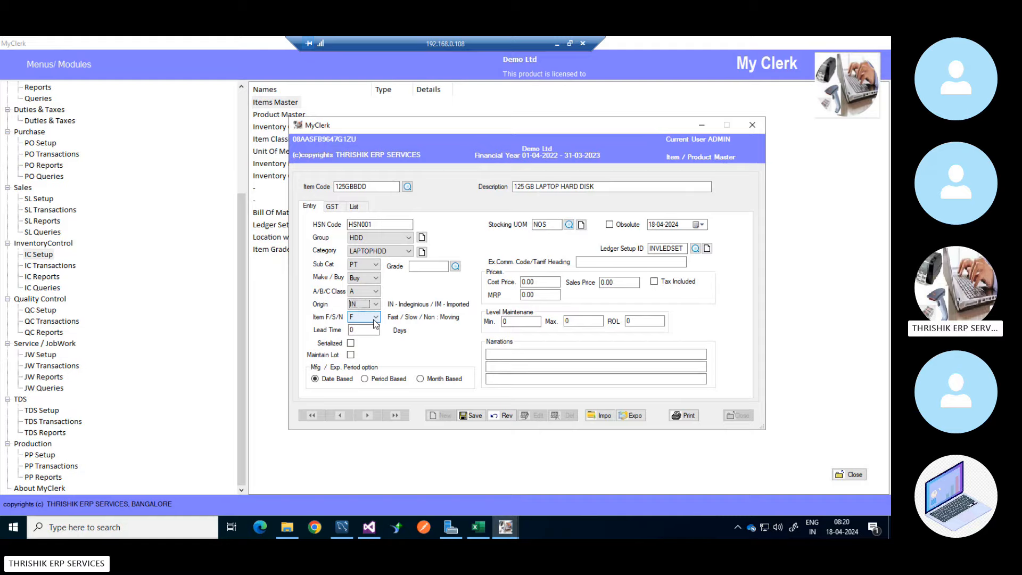
# Choose F as the item's F/S/N moving class and set its lead time to 1 day.
pyautogui.click(377, 319)
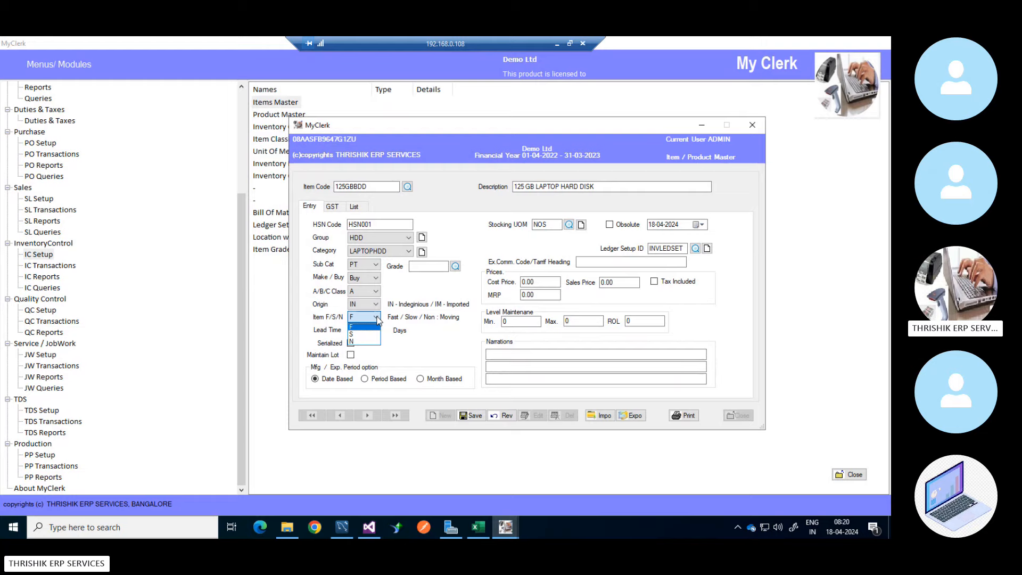
pyautogui.click(377, 318)
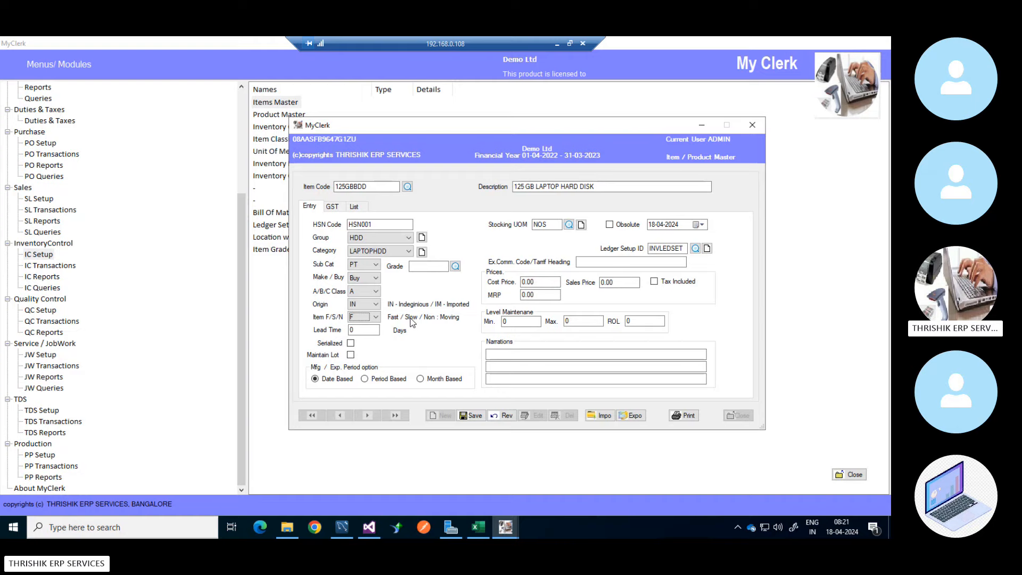
pyautogui.click(357, 330)
pyautogui.moveTo(347, 330); pyautogui.dragTo(364, 327)
pyautogui.write('1')
# Try switching the item's Serialized and Maintain Lot options on and off, leaving both cleared.
pyautogui.click(353, 346)
pyautogui.click(351, 343)
pyautogui.click(350, 343)
pyautogui.click(351, 355)
pyautogui.click(352, 344)
pyautogui.click(350, 355)
pyautogui.click(351, 355)
pyautogui.click(351, 356)
pyautogui.click(350, 355)
pyautogui.click(350, 342)
# Set the item's Mfg / Exp. Period option to Month Based.
pyautogui.click(329, 381)
pyautogui.click(365, 379)
pyautogui.click(421, 378)
# Review the units and conversion factors listed in the UOM Master, and return to the item record.
pyautogui.click(557, 224)
pyautogui.moveTo(427, 127); pyautogui.dragTo(511, 138)
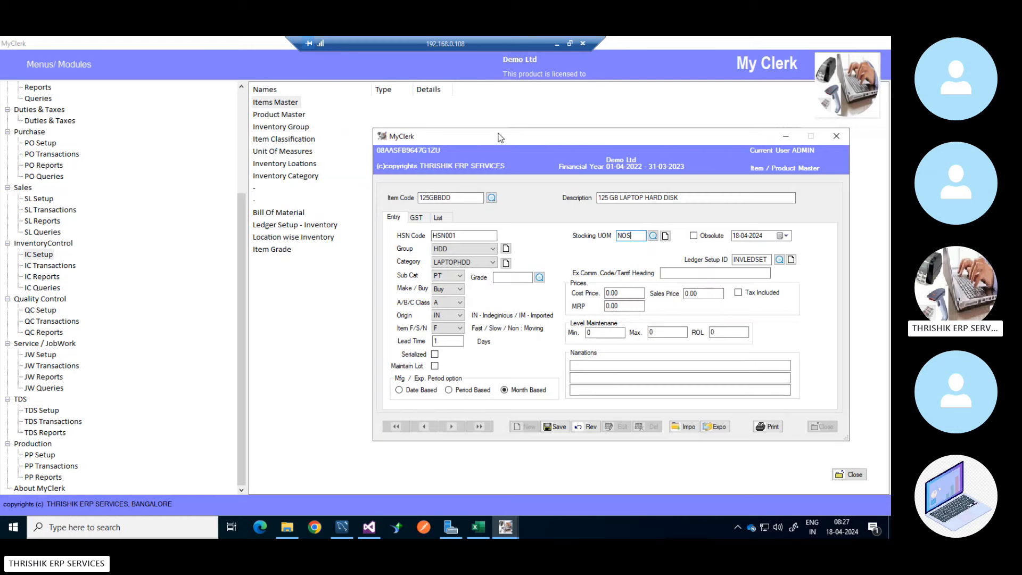
pyautogui.moveTo(501, 138); pyautogui.dragTo(438, 132)
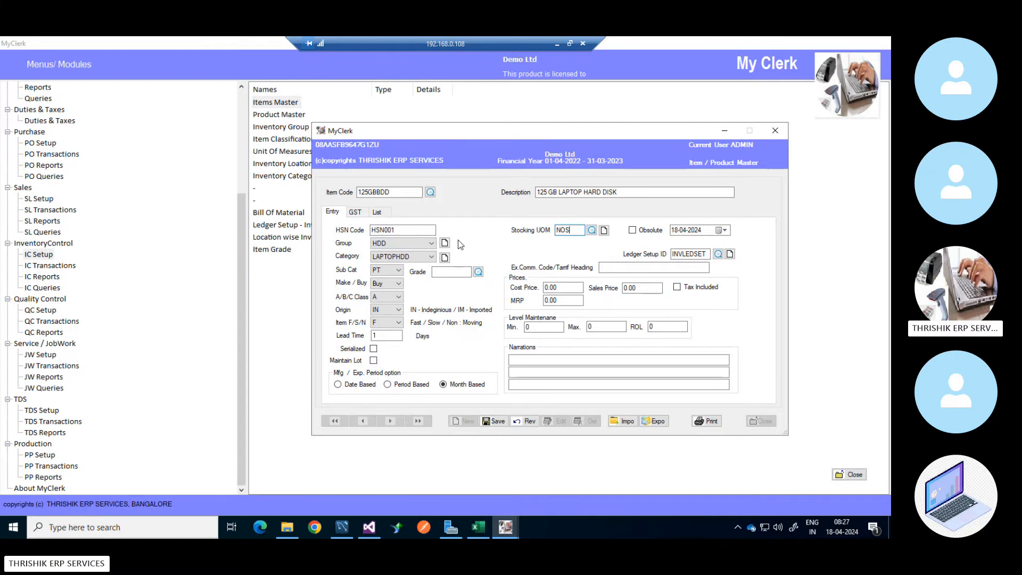
pyautogui.click(604, 231)
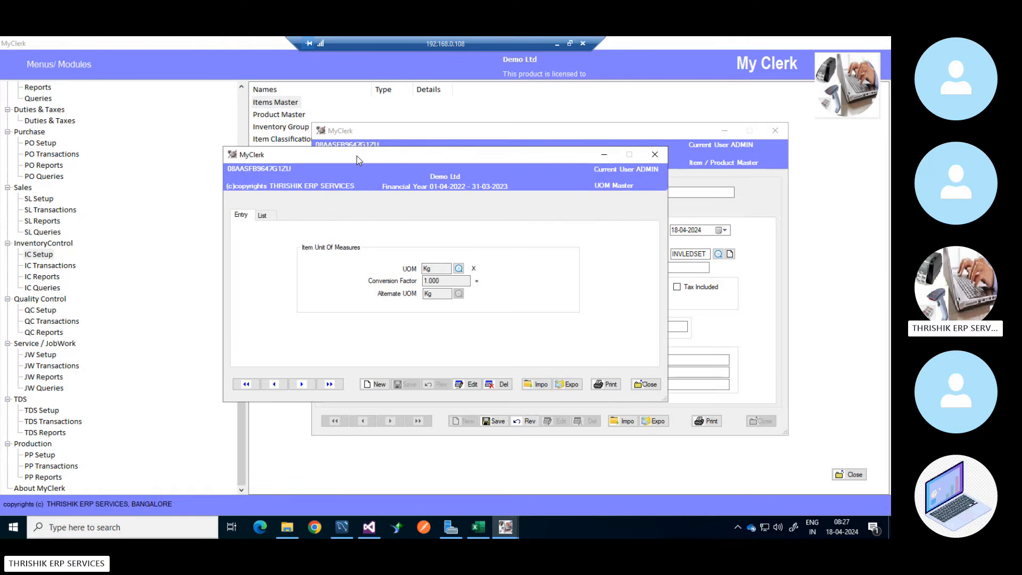
pyautogui.moveTo(357, 159); pyautogui.dragTo(435, 174)
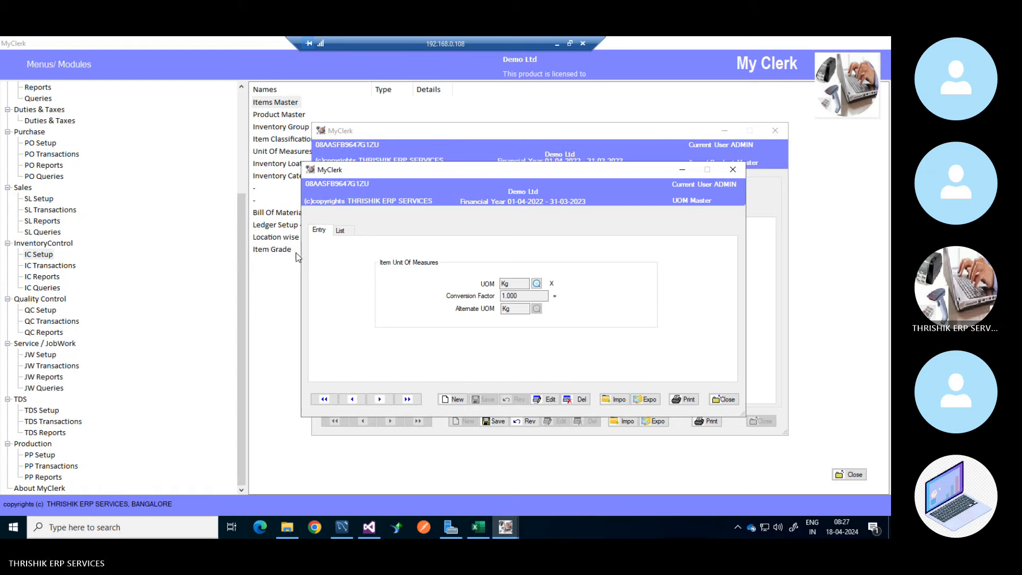
pyautogui.click(339, 231)
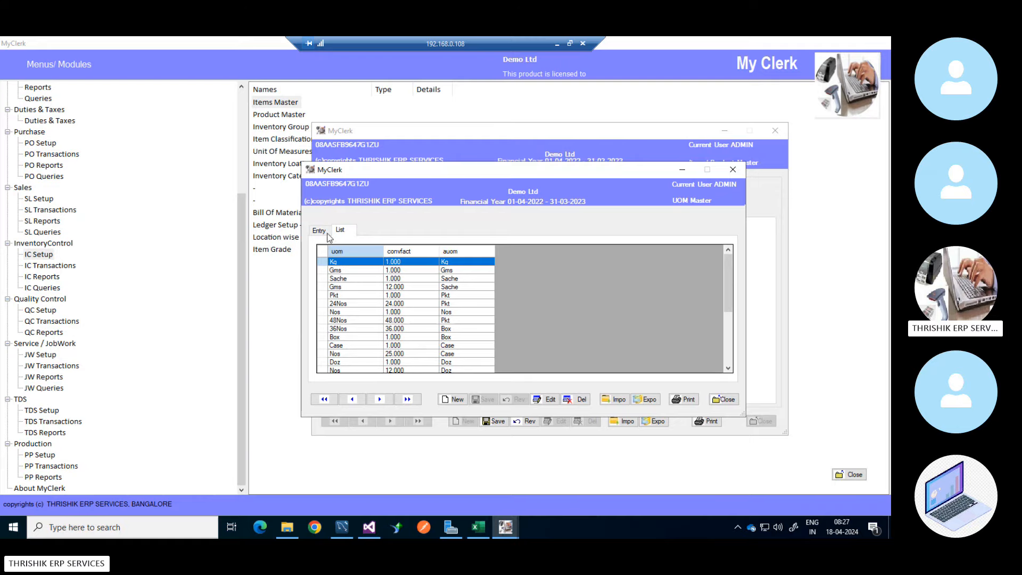
pyautogui.click(321, 231)
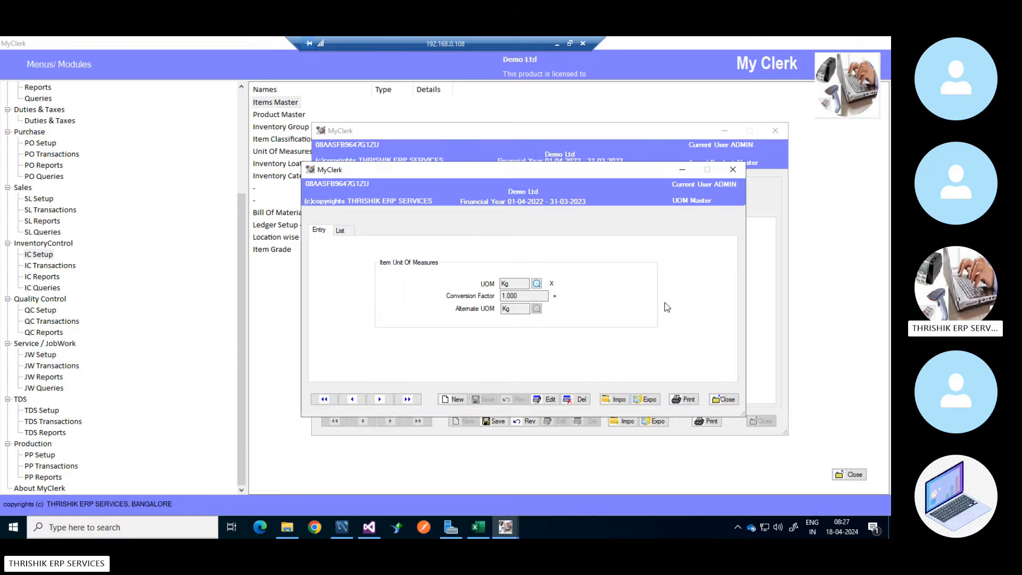
pyautogui.click(723, 399)
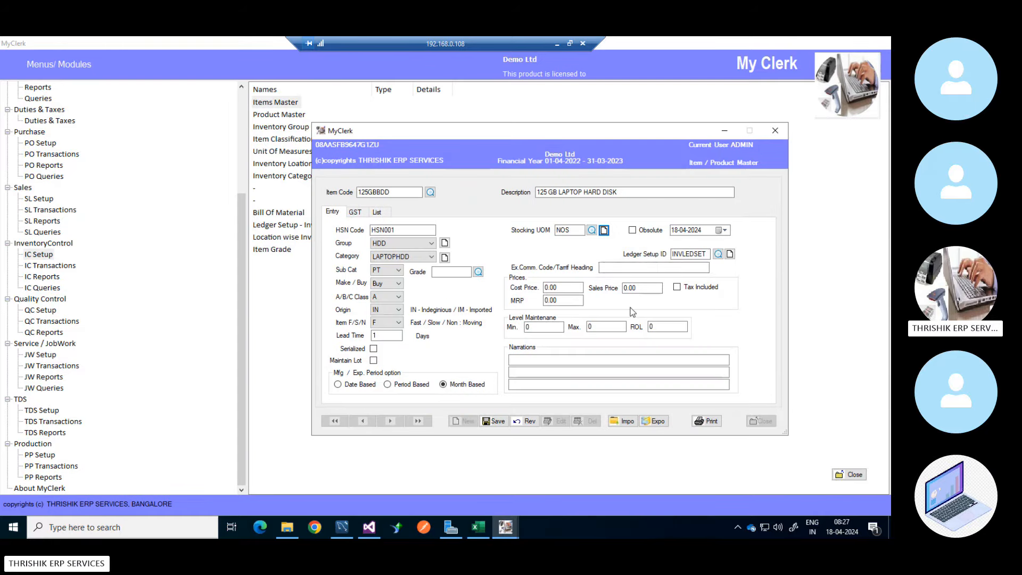
# Look up the units of measure and select NOS as the item's stocking UOM.
pyautogui.click(591, 230)
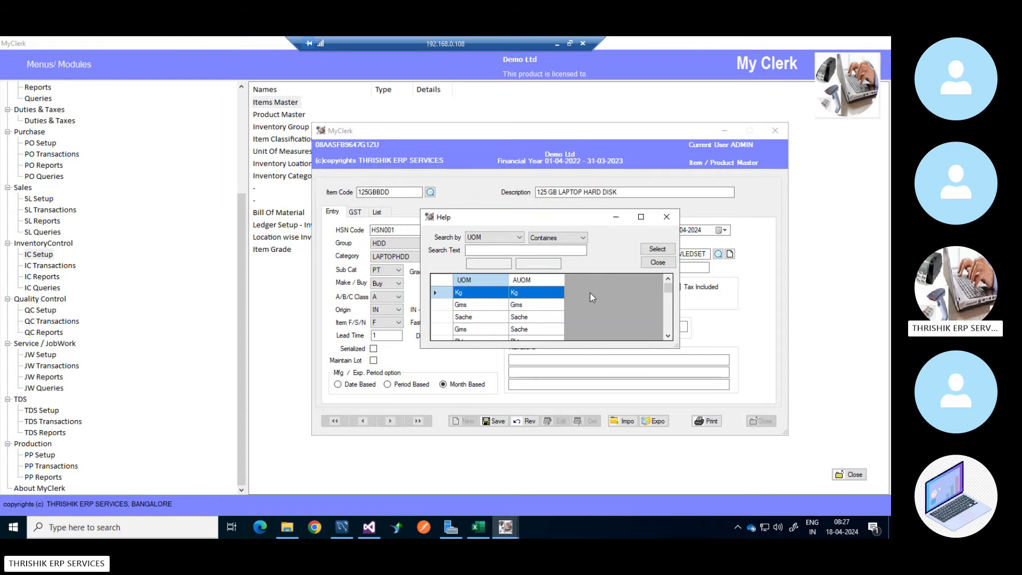
pyautogui.scroll(-2, 527, 330)
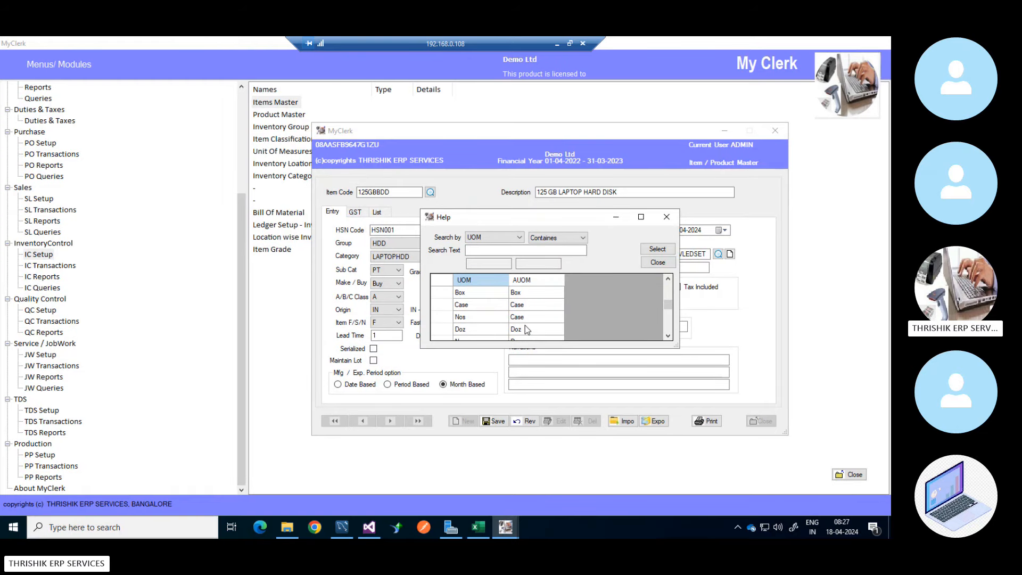
pyautogui.scroll(-1, 522, 324)
pyautogui.click(528, 321)
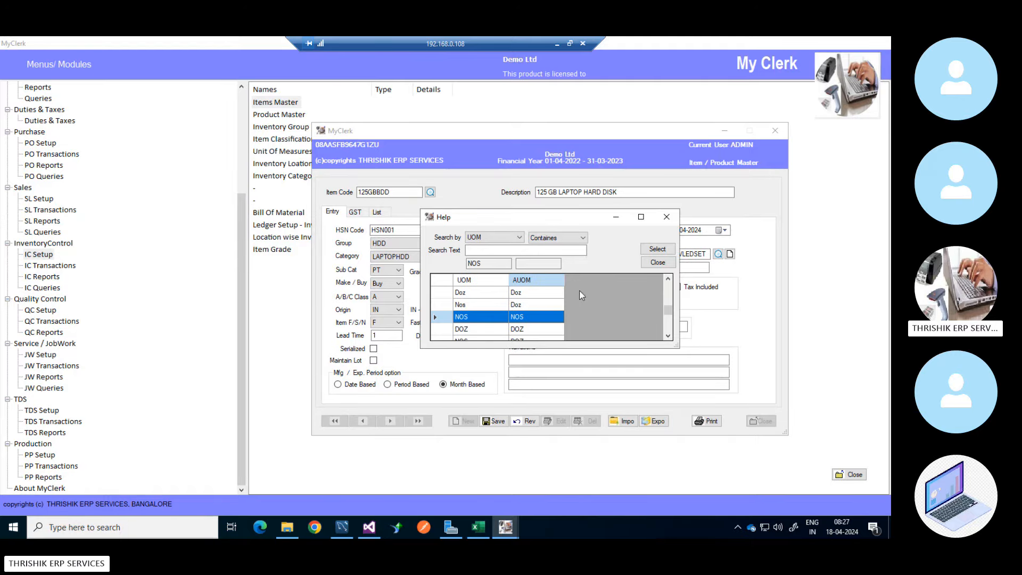
pyautogui.click(658, 249)
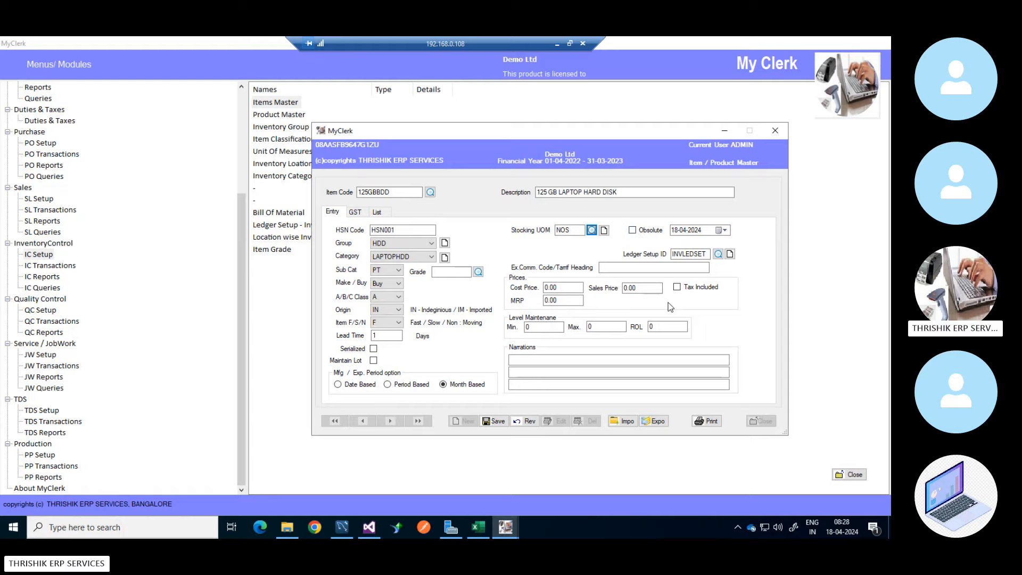
# Look up the ledger setups and select INVLEDSET as the item's Ledger Setup ID.
pyautogui.click(655, 269)
pyautogui.click(694, 256)
pyautogui.moveTo(706, 255); pyautogui.dragTo(666, 249)
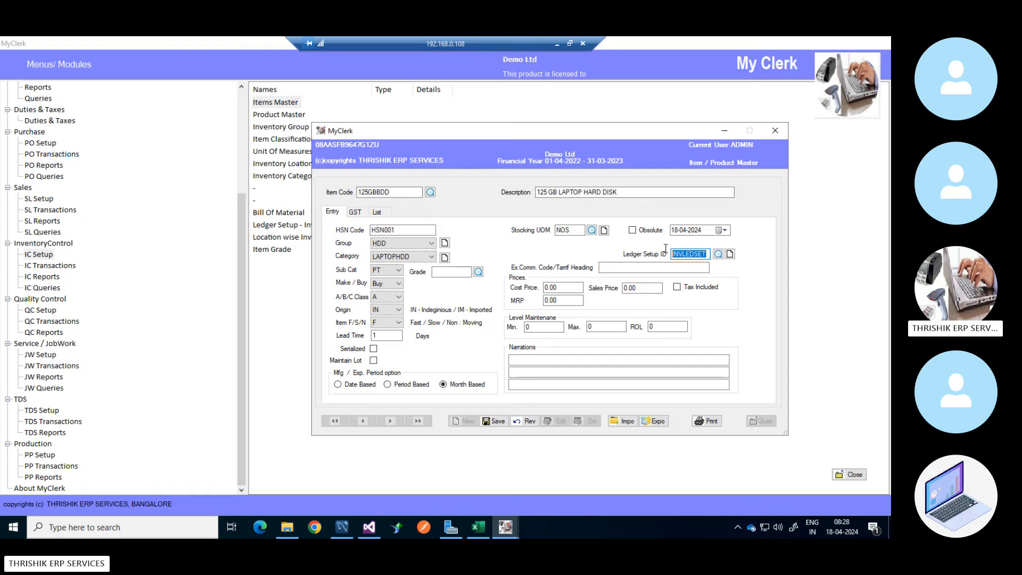
pyautogui.click(707, 254)
pyautogui.click(720, 255)
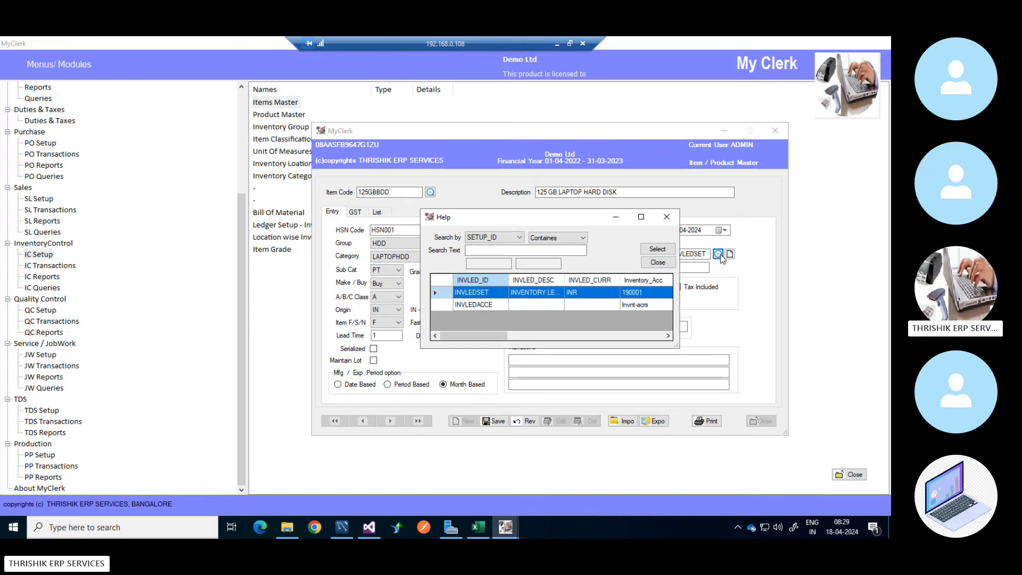
pyautogui.click(486, 294)
pyautogui.click(657, 250)
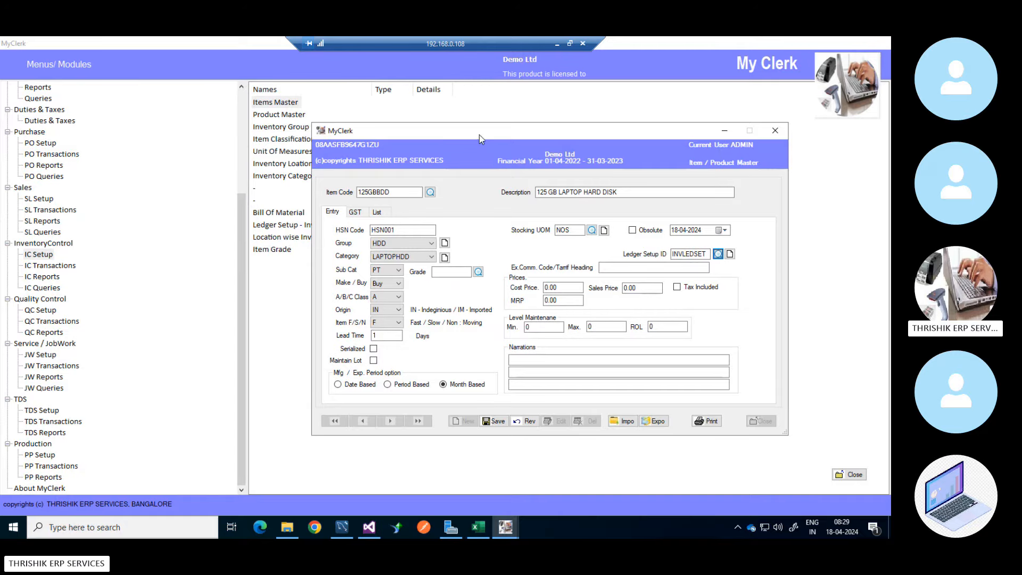
# Examine the INVLEDSET inventory ledger setup's accounts and the list of existing ledger setups, and return to the item record.
pyautogui.moveTo(479, 136); pyautogui.dragTo(550, 149)
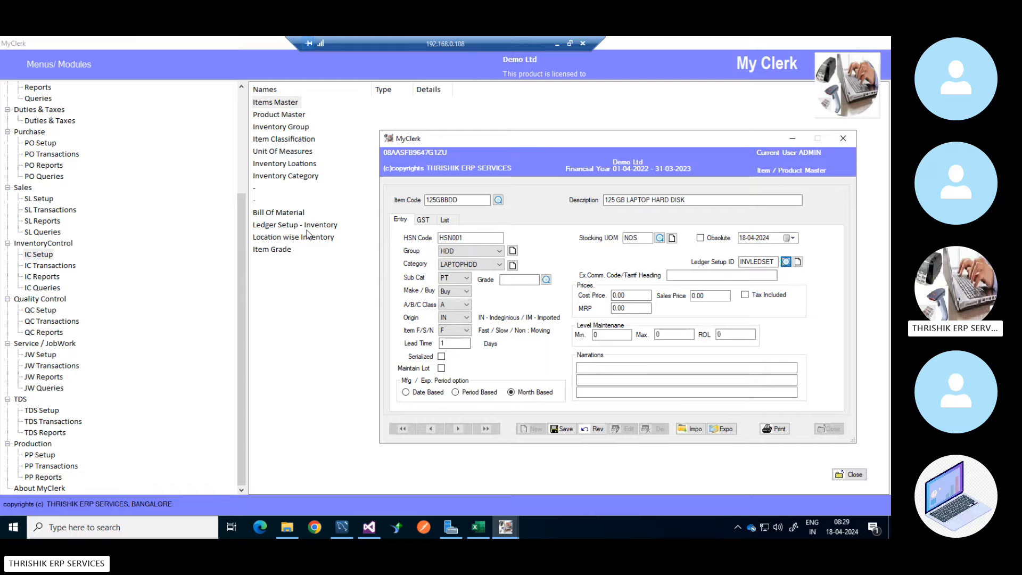
pyautogui.moveTo(481, 142); pyautogui.dragTo(409, 129)
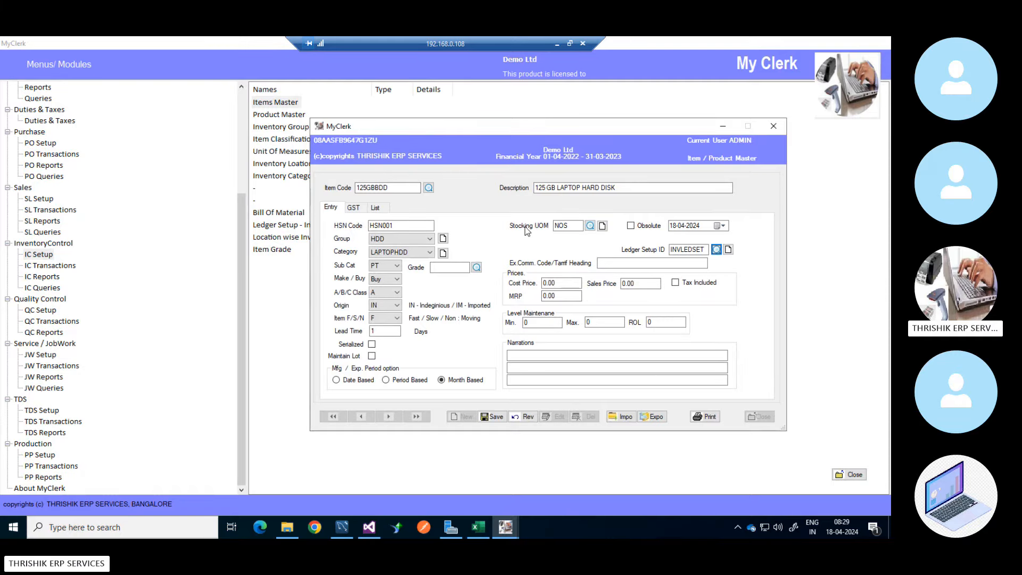
pyautogui.click(568, 283)
pyautogui.click(728, 250)
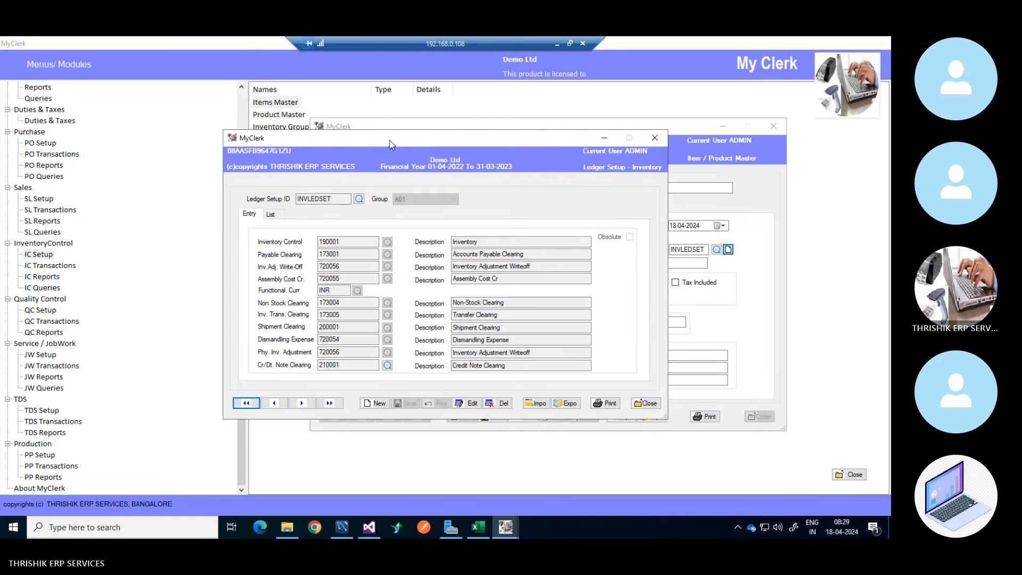
pyautogui.moveTo(389, 141); pyautogui.dragTo(463, 181)
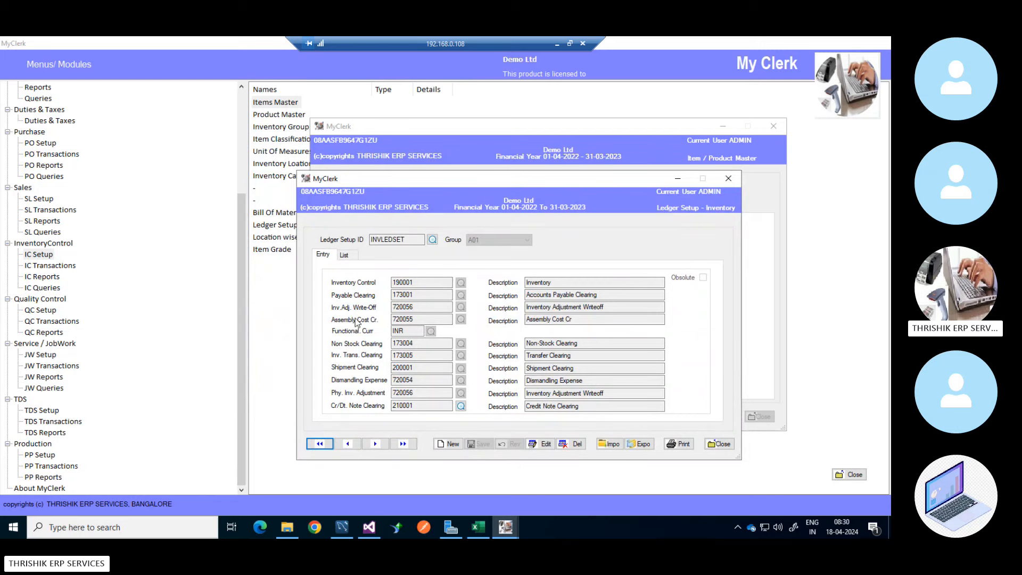
pyautogui.click(346, 257)
pyautogui.click(327, 257)
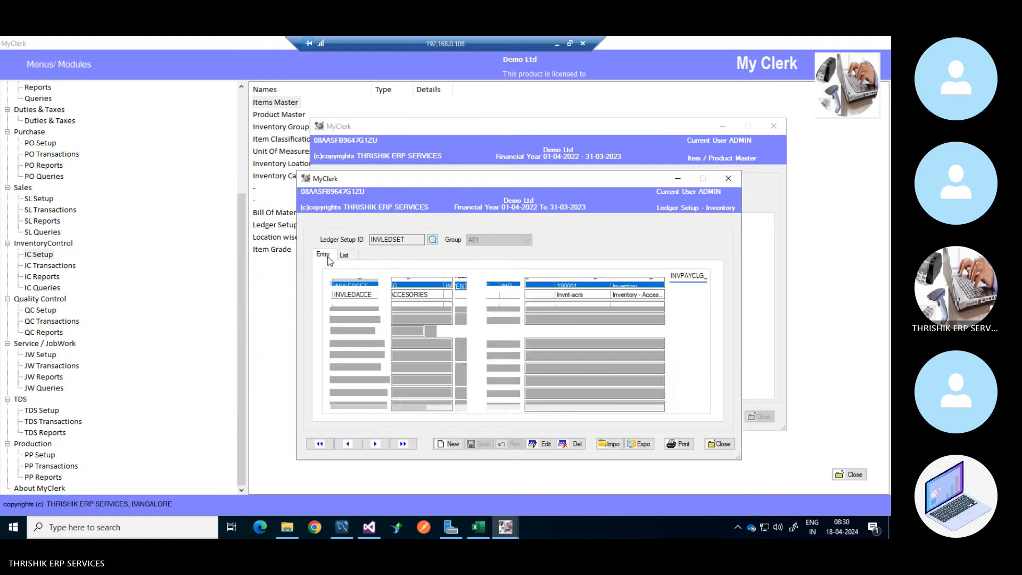
pyautogui.click(344, 256)
pyautogui.click(326, 256)
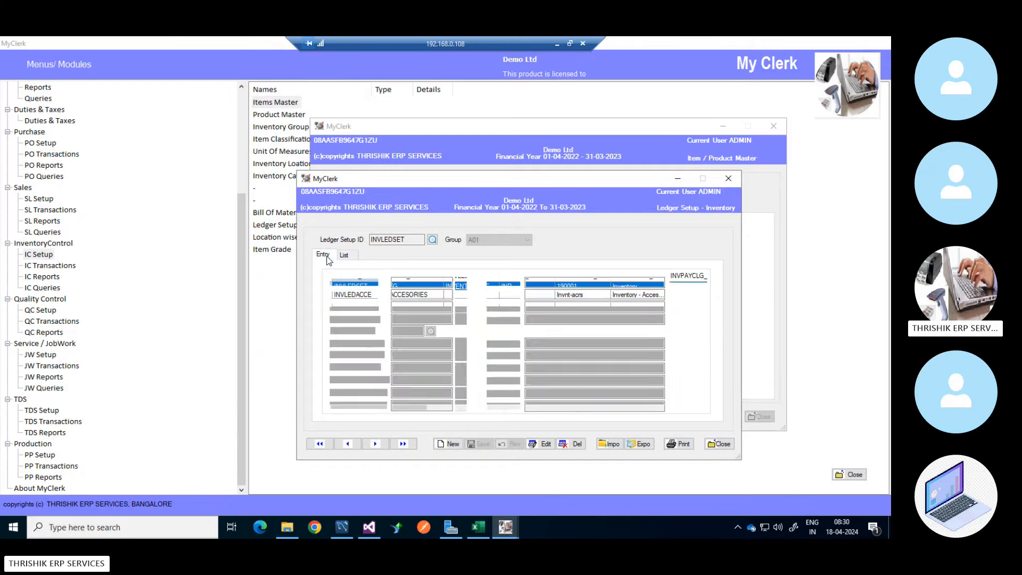
pyautogui.click(344, 256)
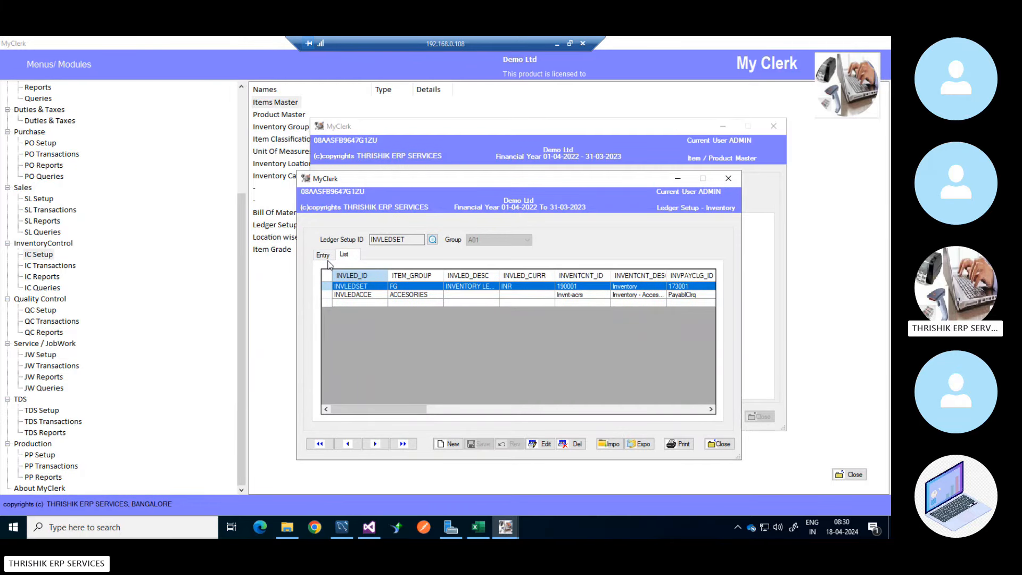
pyautogui.click(327, 258)
pyautogui.click(345, 256)
pyautogui.click(324, 255)
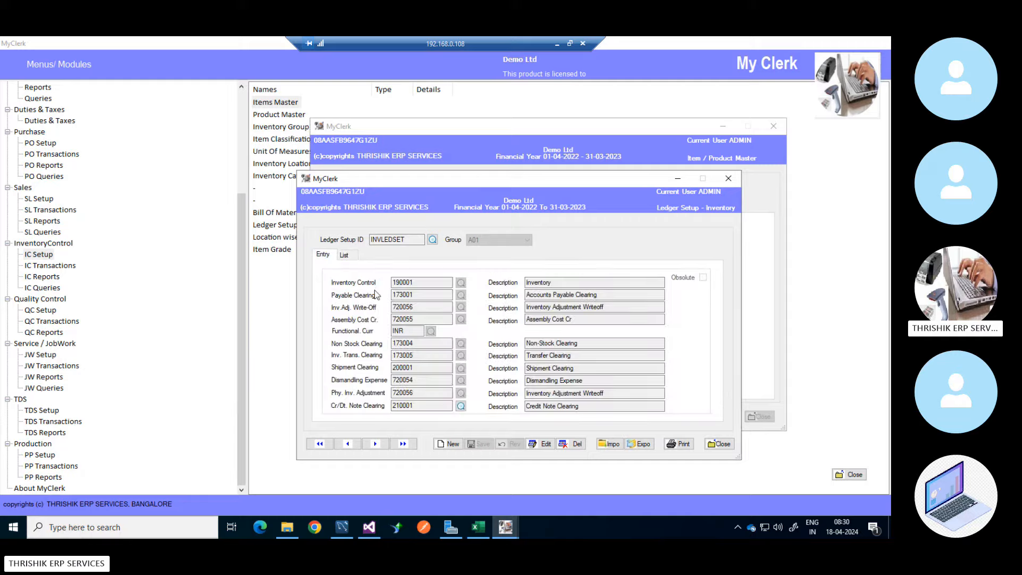
pyautogui.click(718, 444)
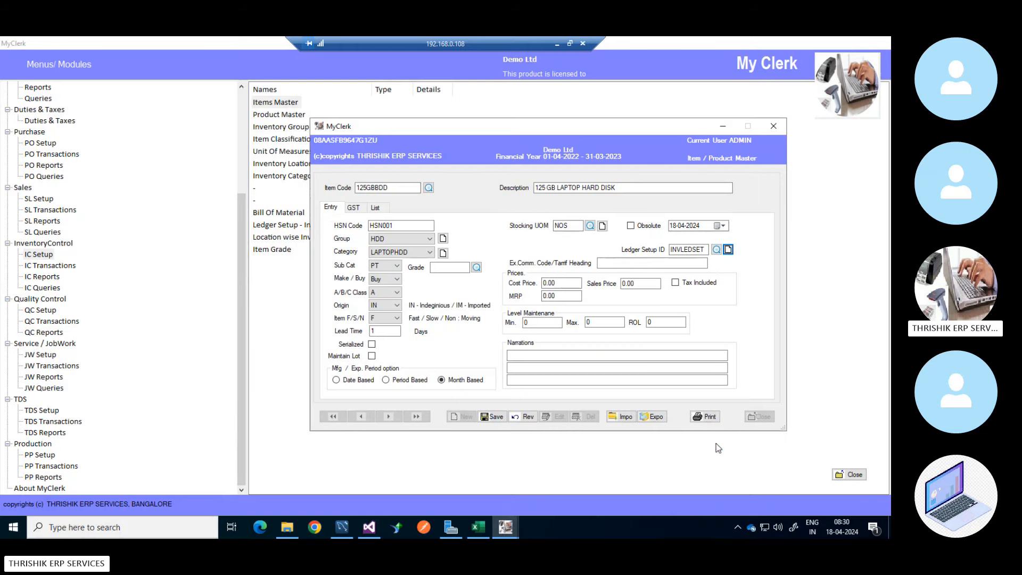
# Enter 125HDD-TARRIF as the item's Ex.Comm. Code/Tariff Heading.
pyautogui.click(706, 251)
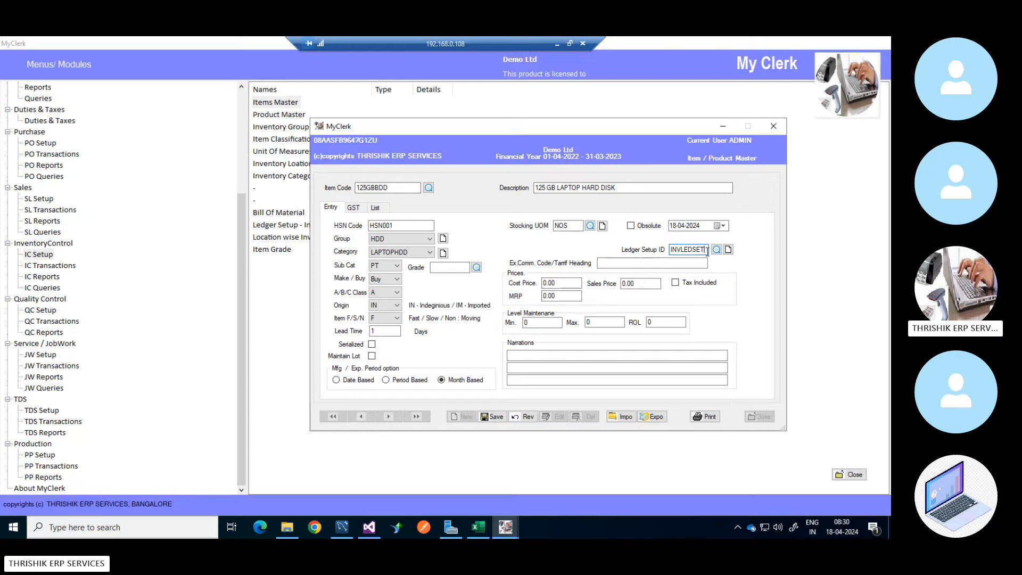
pyautogui.click(663, 264)
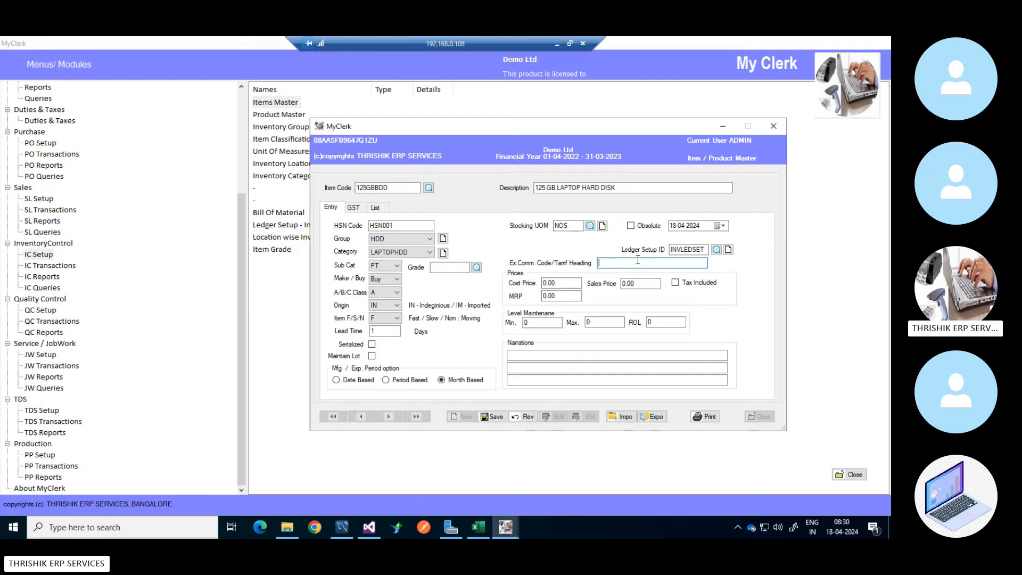
pyautogui.write('1')
pyautogui.press('BackSpace')
pyautogui.write('R')
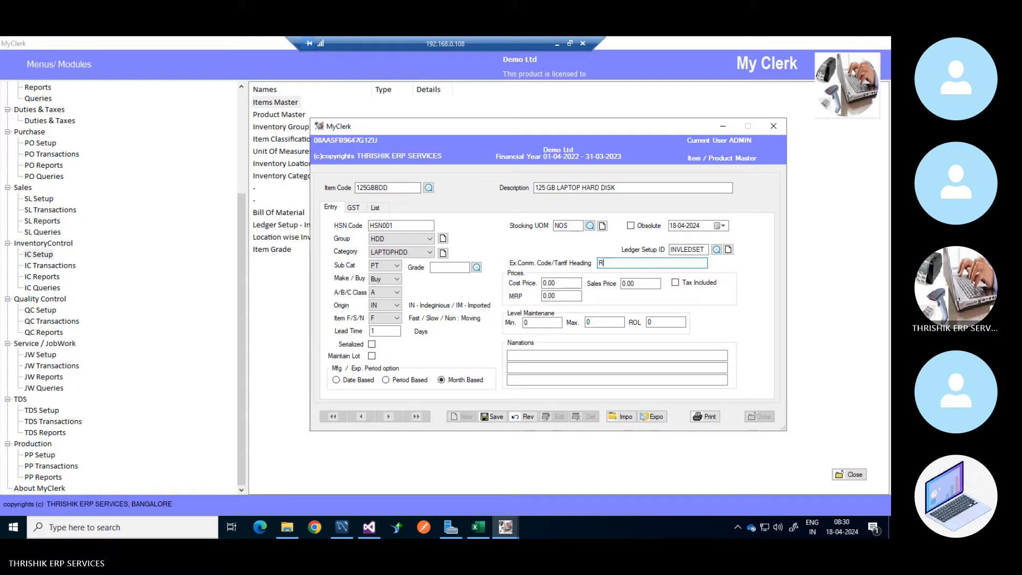
pyautogui.press('BackSpace')
pyautogui.write('125HDD')
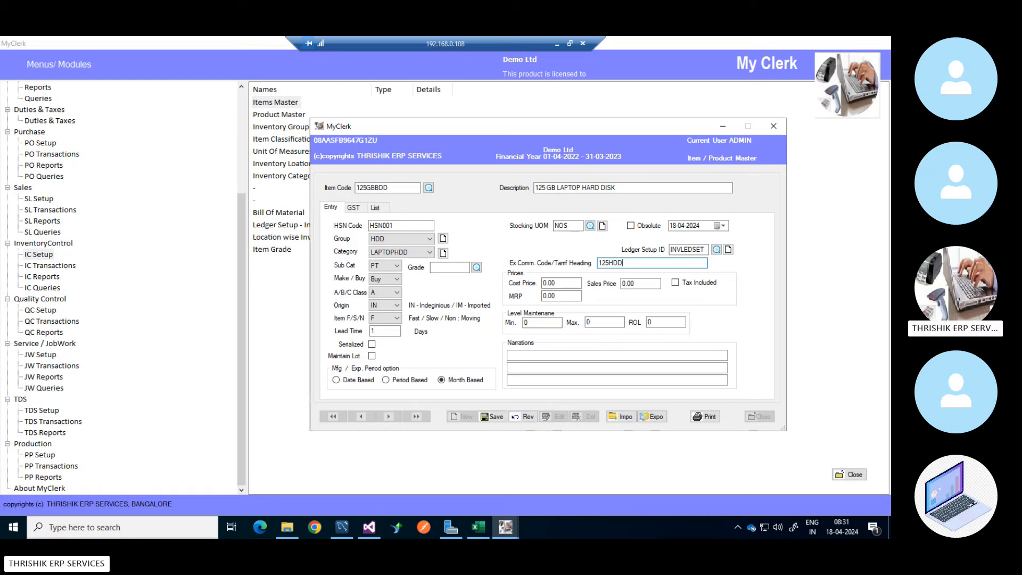
pyautogui.write('TARRIF')
# Set the item's Cost Price to 1200.
pyautogui.click(564, 282)
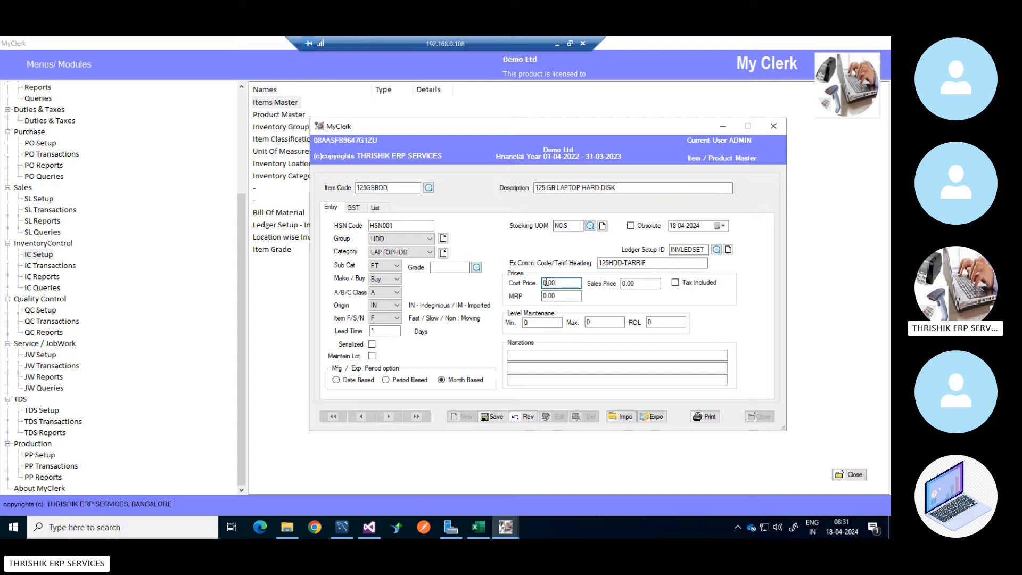
pyautogui.moveTo(646, 263); pyautogui.dragTo(602, 260)
pyautogui.click(658, 263)
pyautogui.click(563, 283)
pyautogui.doubleClick(564, 284)
pyautogui.click(564, 283)
pyautogui.press('BackSpace')
pyautogui.press('BackSpace')
pyautogui.press('BackSpace')
pyautogui.press('BackSpace')
pyautogui.write('1200')
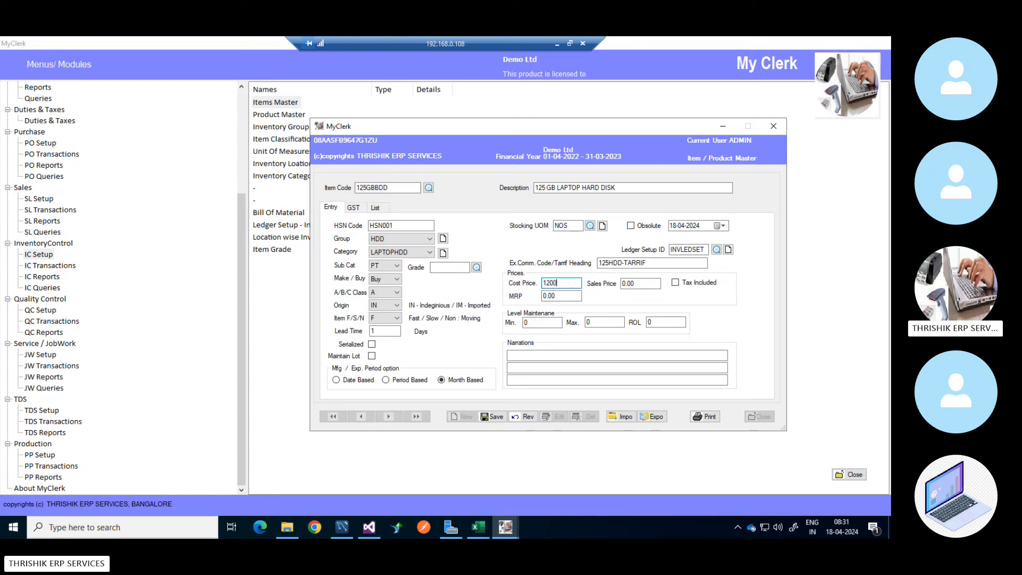
# Set the item's Sales Price to 1400 and its MRP to 1800.
pyautogui.press('Tab')
pyautogui.click(572, 284)
pyautogui.press('Tab')
pyautogui.write('1400')
pyautogui.press('Tab')
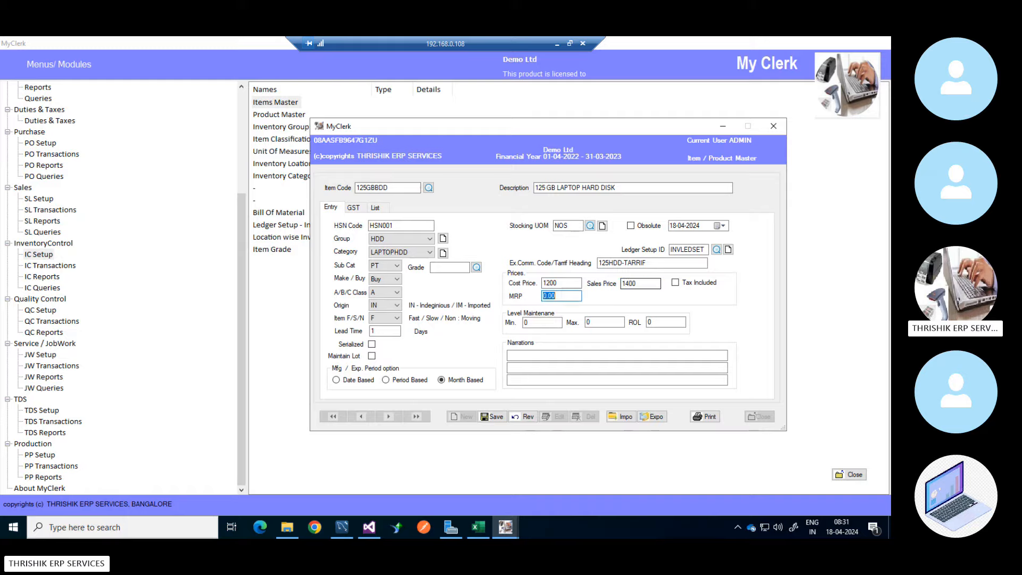
pyautogui.click(565, 297)
pyautogui.moveTo(565, 297); pyautogui.dragTo(534, 296)
pyautogui.write('1800')
pyautogui.click(644, 285)
pyautogui.click(678, 284)
pyautogui.click(646, 283)
pyautogui.click(676, 283)
pyautogui.click(634, 284)
# Set the item's stock maintenance levels to a minimum of 2, a maximum of 10 and a ROL of 4.
pyautogui.click(547, 324)
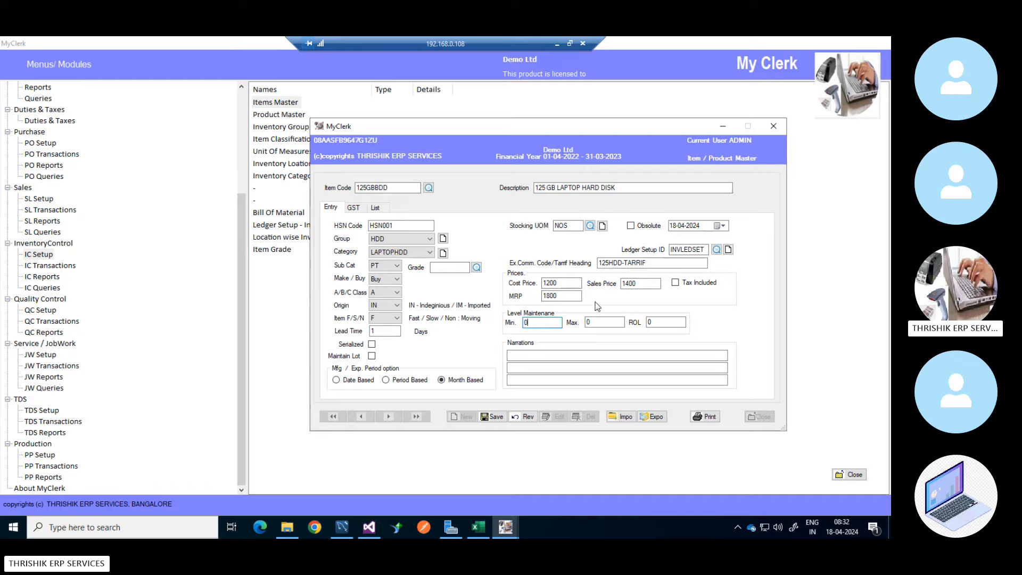
pyautogui.click(604, 323)
pyautogui.click(666, 323)
pyautogui.click(537, 323)
pyautogui.press('Tab')
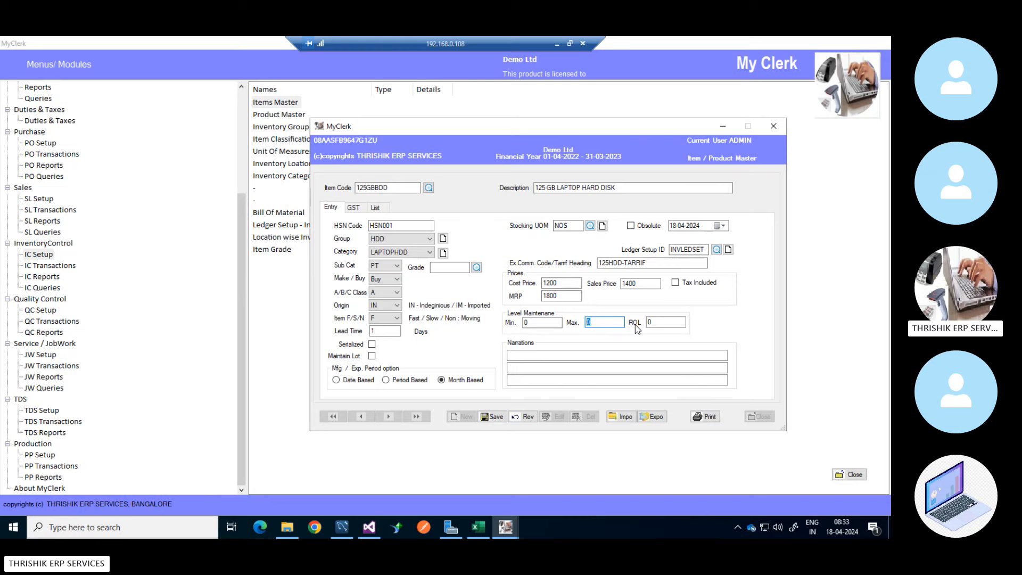
pyautogui.write('10')
pyautogui.hotkey('shift', 'Tab')
pyautogui.write('2')
pyautogui.click(532, 356)
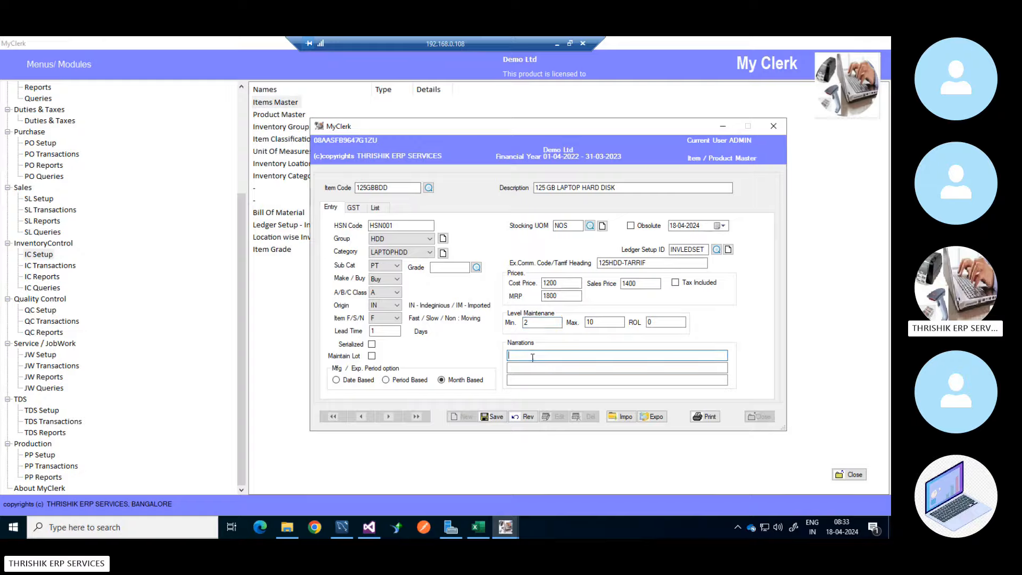
pyautogui.hotkey('shift', 'Tab')
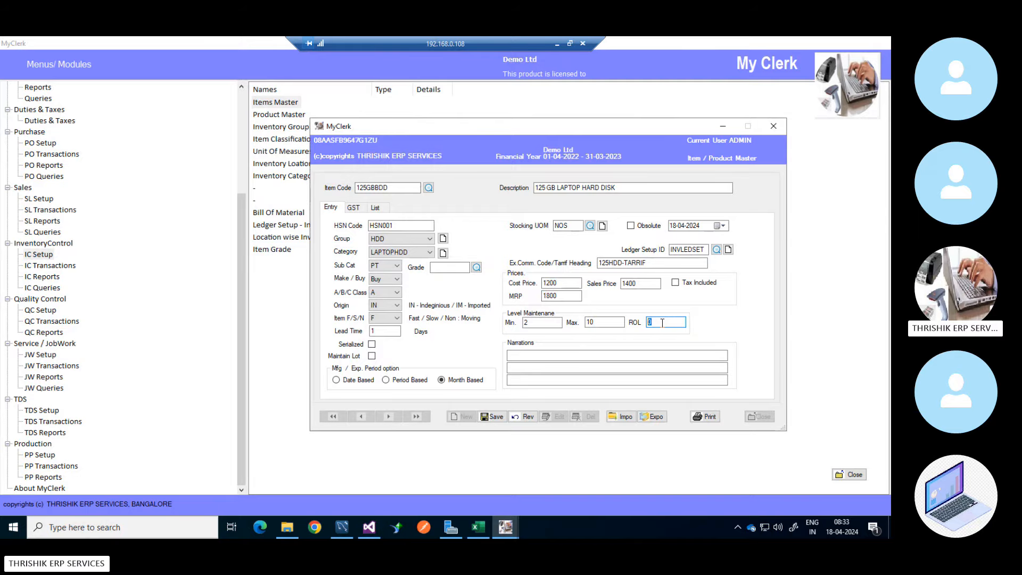
pyautogui.write('4')
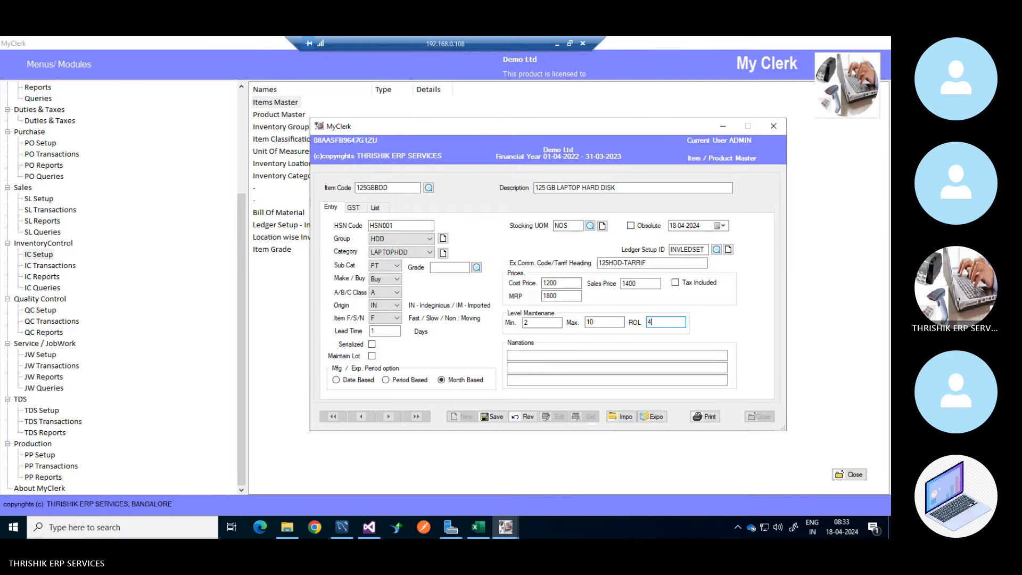
# Fill the three narration lines with "Narration line1", "Item master Narration line2" and "Item Master Narration line 3".
pyautogui.click(650, 356)
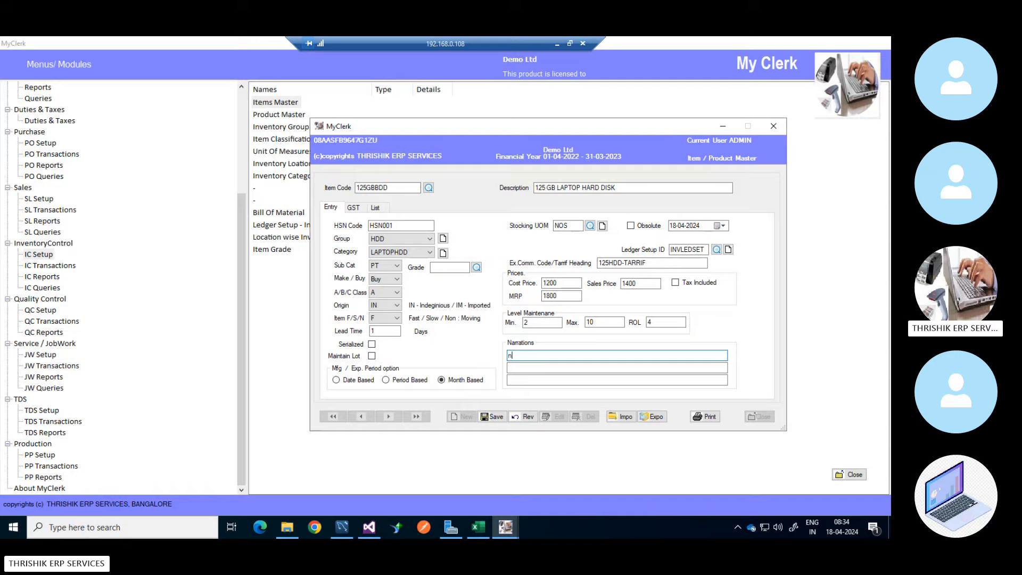
pyautogui.write('a')
pyautogui.press('BackSpace')
pyautogui.press('BackSpace')
pyautogui.write('Na')
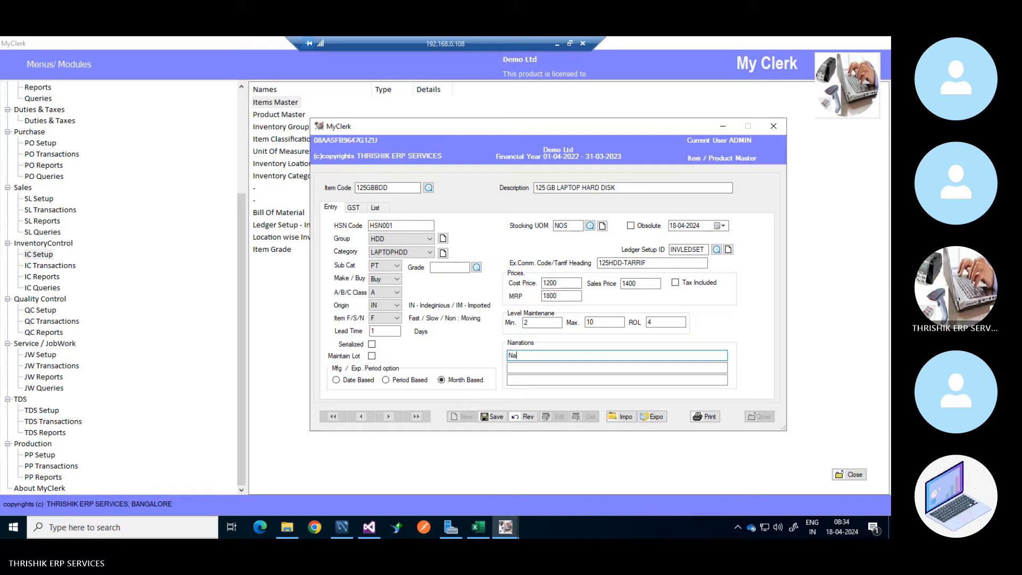
pyautogui.write('rration line1')
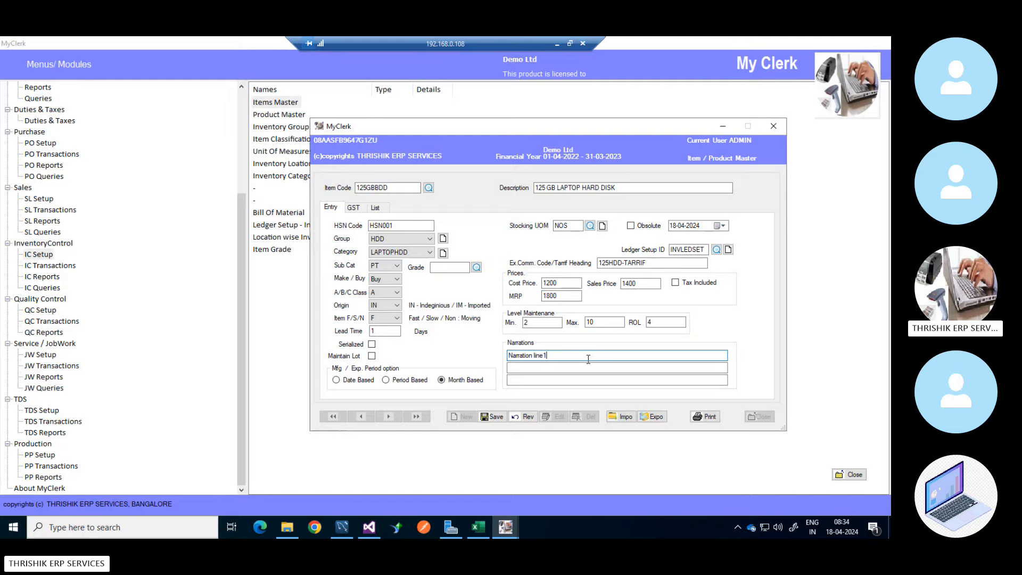
pyautogui.press('Return')
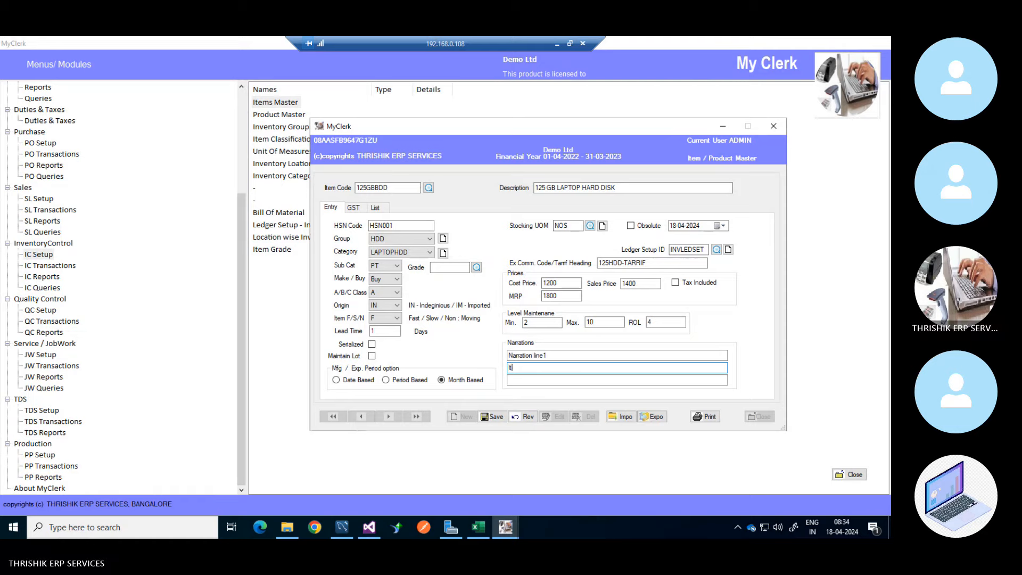
pyautogui.write('Item master ')
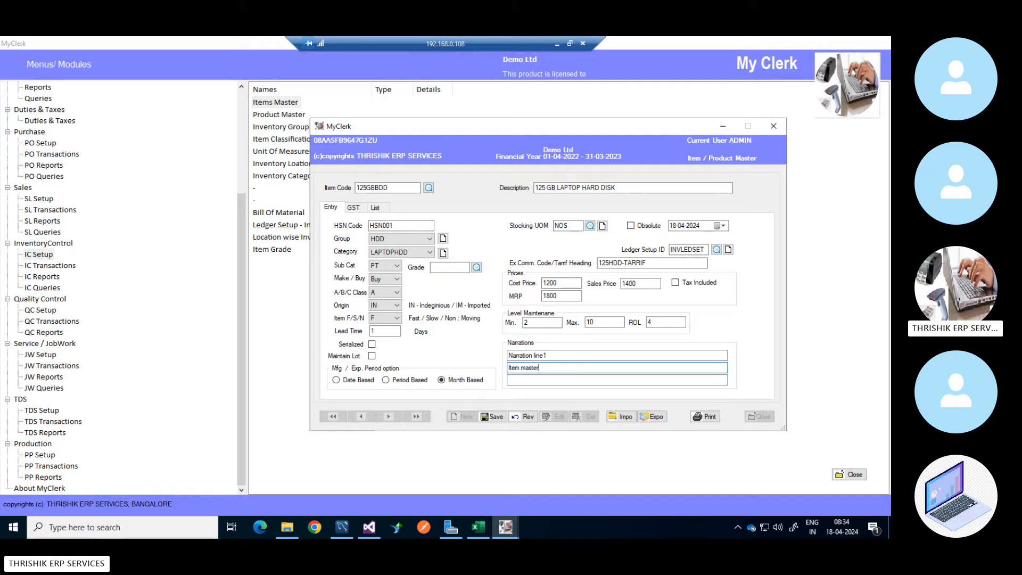
pyautogui.write('Narration line2')
pyautogui.press('Return')
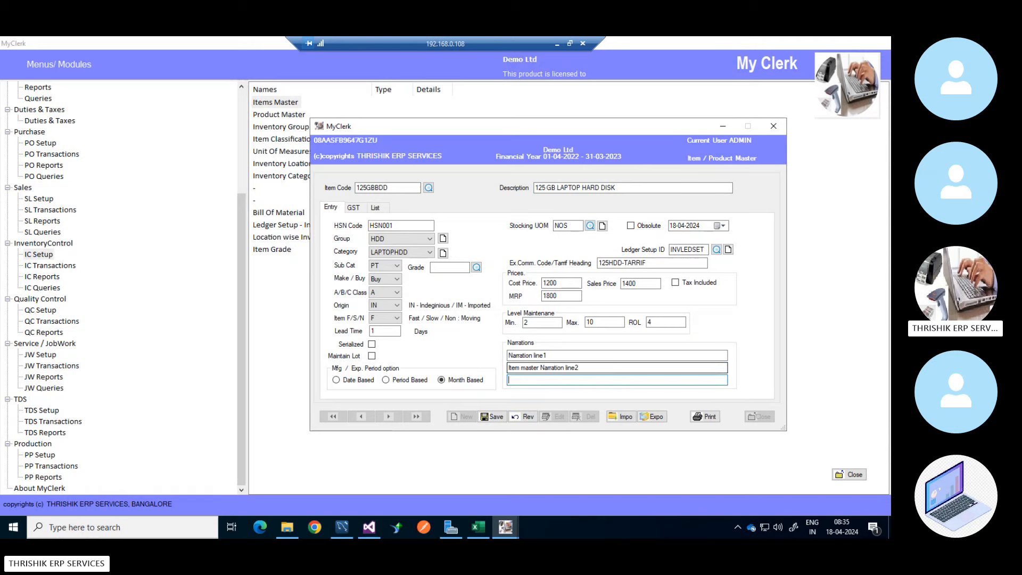
pyautogui.write('Item Master Narration line 3')
pyautogui.click(681, 355)
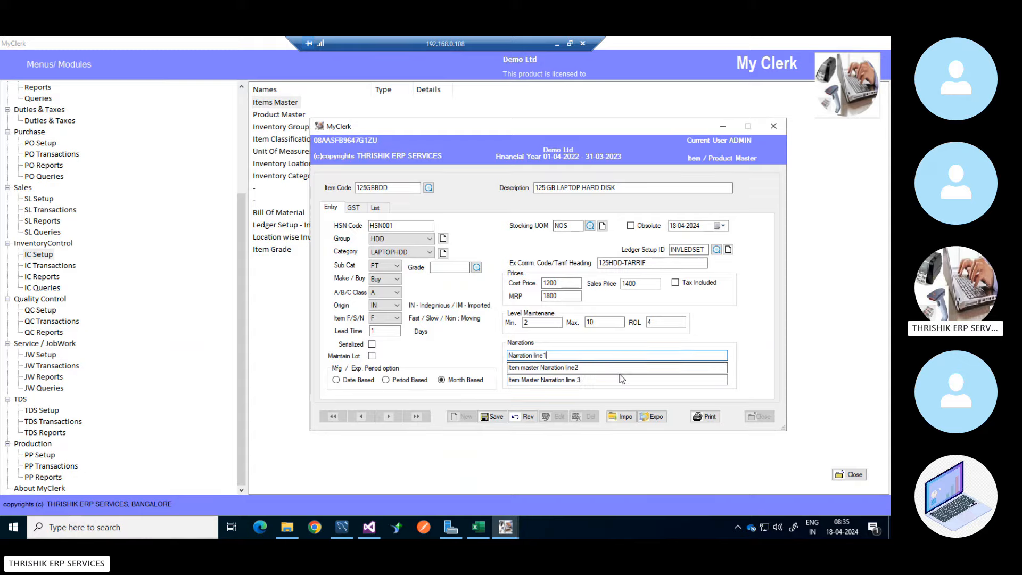
pyautogui.click(601, 379)
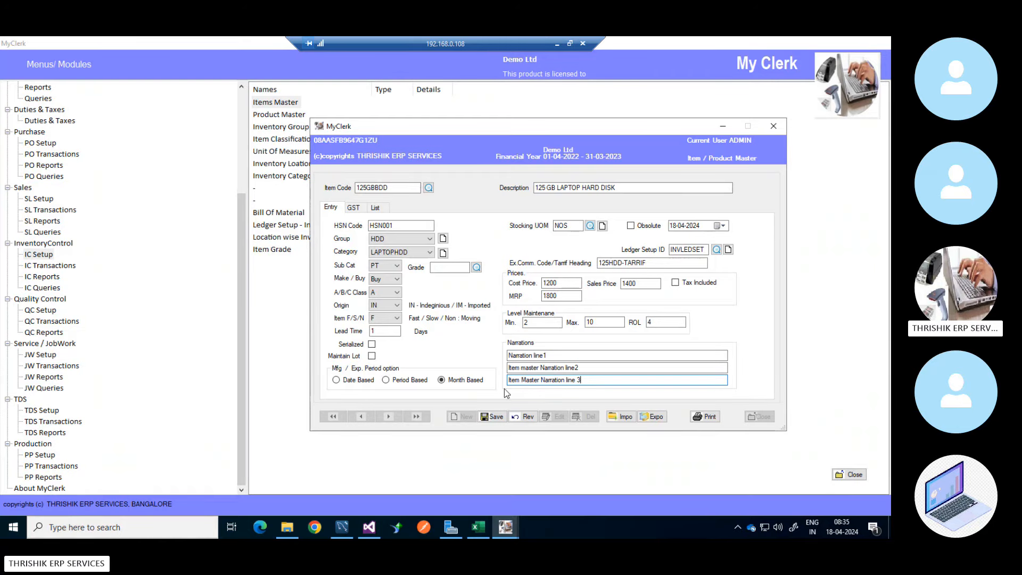
# Look up the GST codes in the item's duties and taxes and select GST18.
pyautogui.click(354, 208)
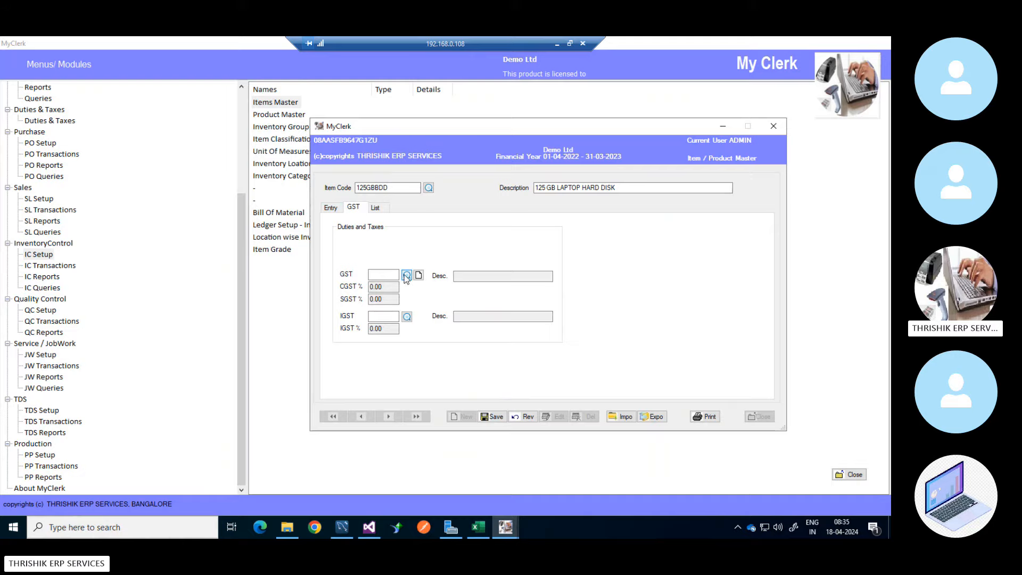
pyautogui.click(406, 276)
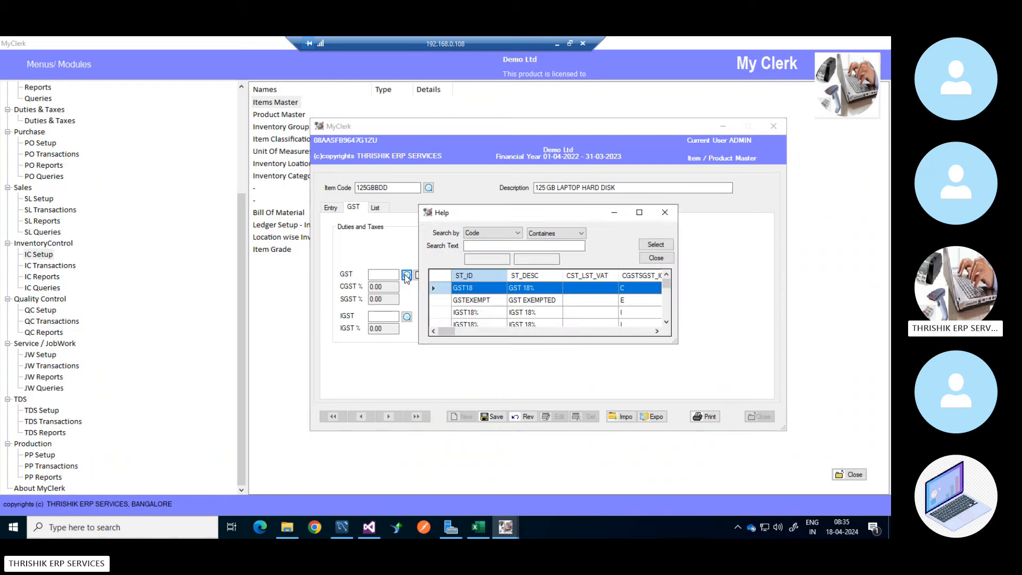
pyautogui.click(470, 291)
pyautogui.click(655, 246)
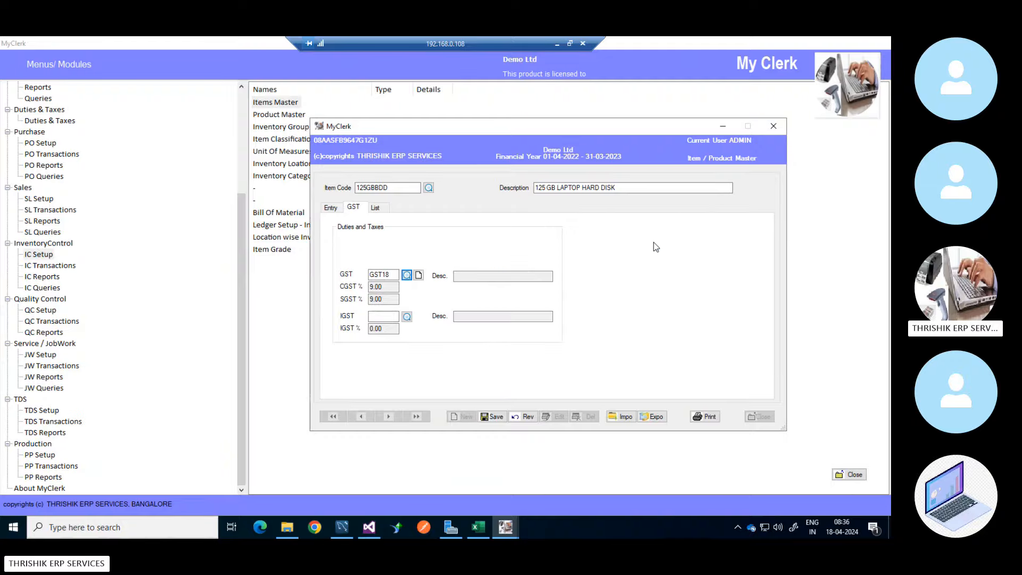
pyautogui.click(390, 275)
pyautogui.moveTo(425, 131); pyautogui.dragTo(475, 135)
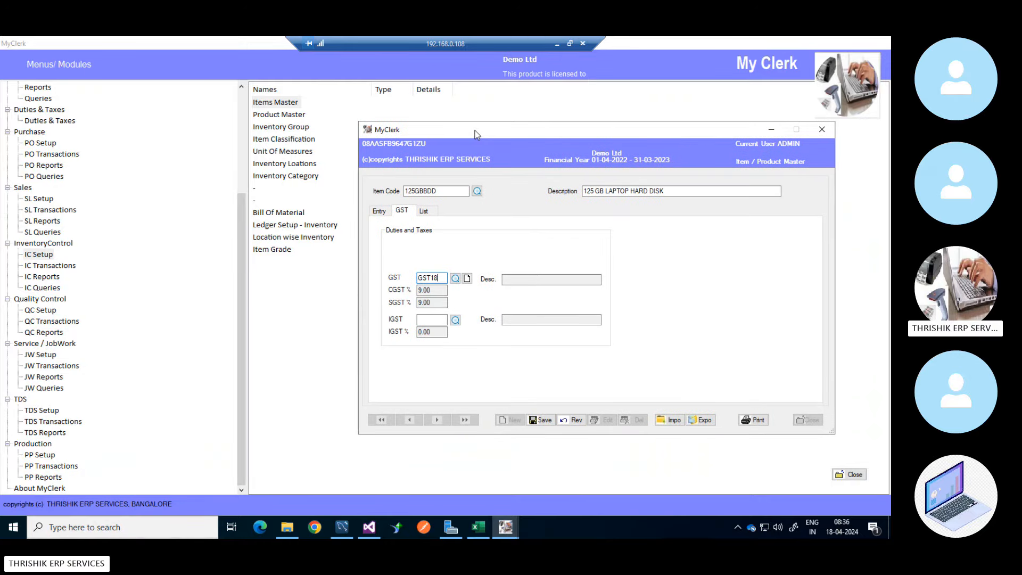
pyautogui.moveTo(474, 130); pyautogui.dragTo(466, 129)
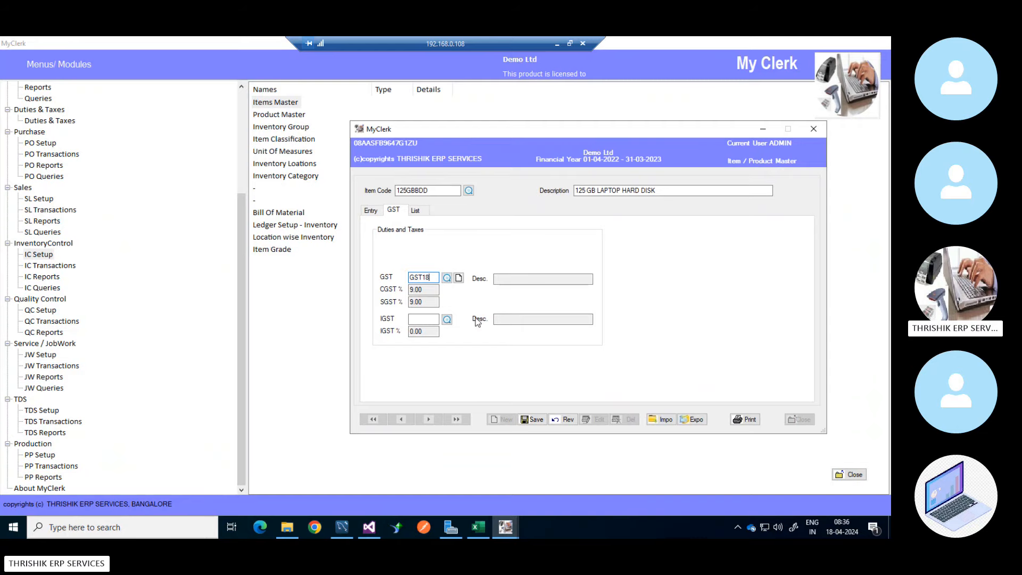
# Examine the GST18 master record's tax rates and liability accounts, and return to the item's tax details.
pyautogui.click(424, 318)
pyautogui.click(435, 278)
pyautogui.click(458, 278)
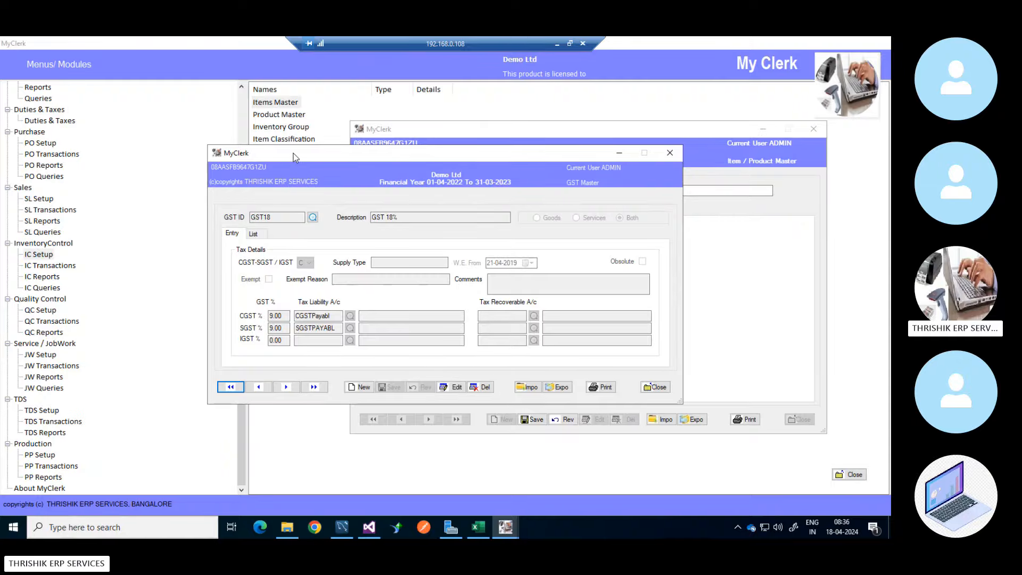
pyautogui.moveTo(300, 152); pyautogui.dragTo(305, 159)
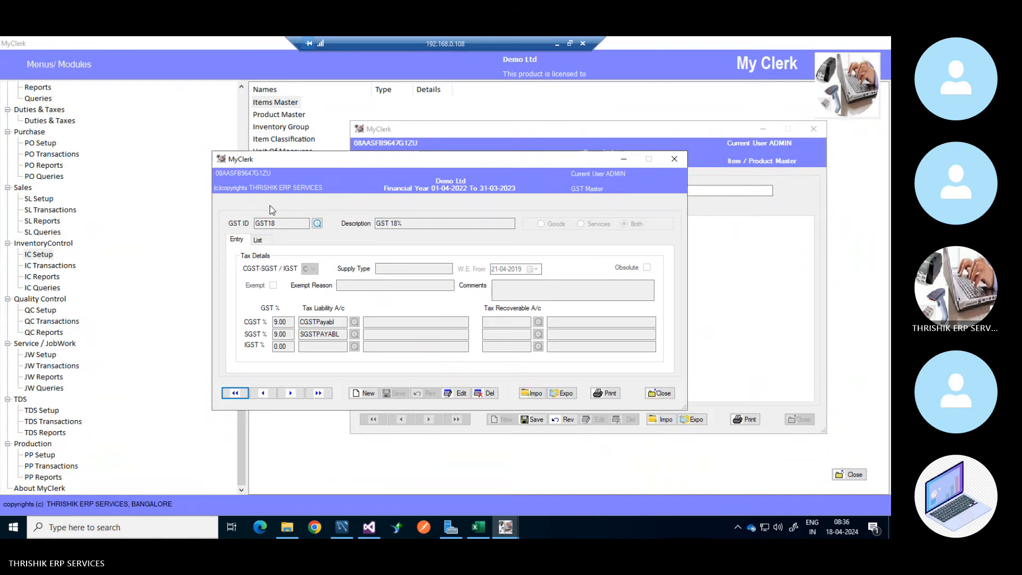
pyautogui.moveTo(344, 159); pyautogui.dragTo(359, 168)
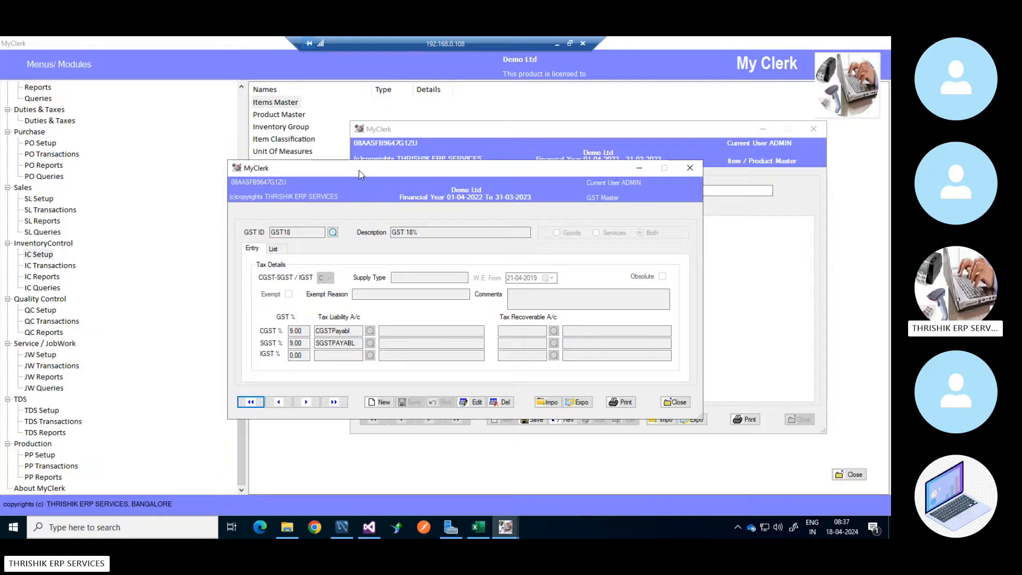
pyautogui.click(684, 404)
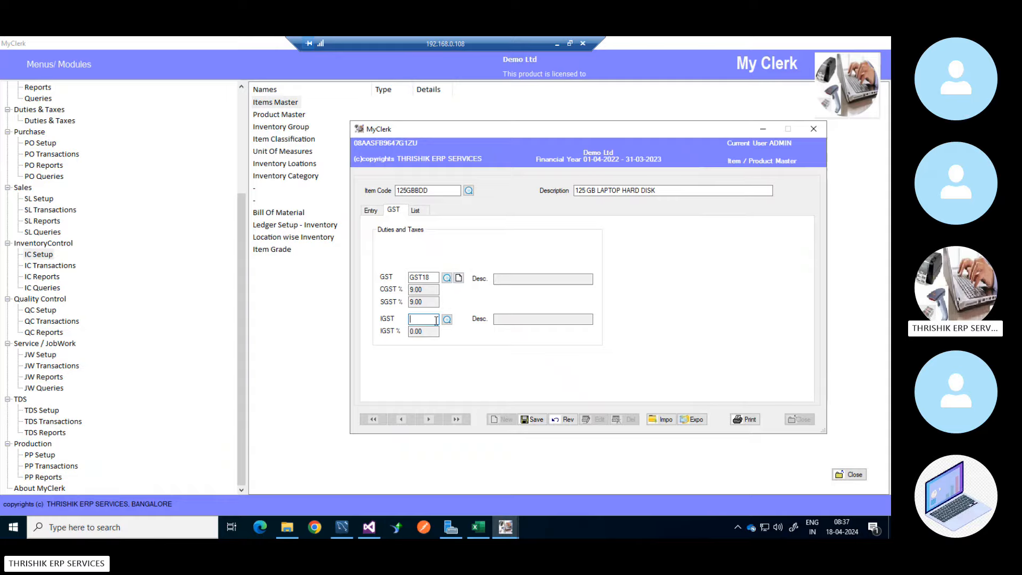
# Look up the IGST codes and select IGST18% for the item.
pyautogui.click(447, 319)
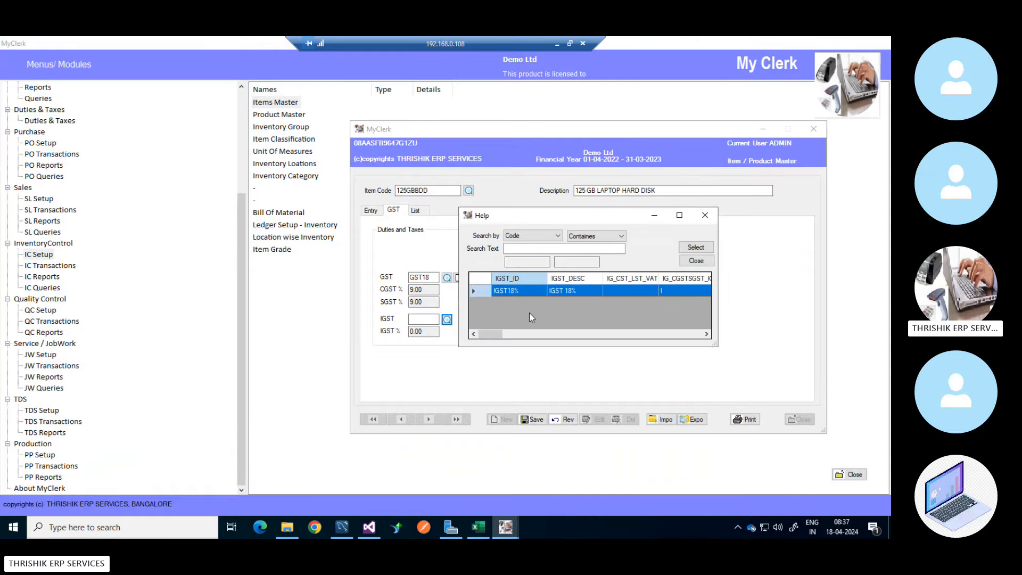
pyautogui.click(507, 292)
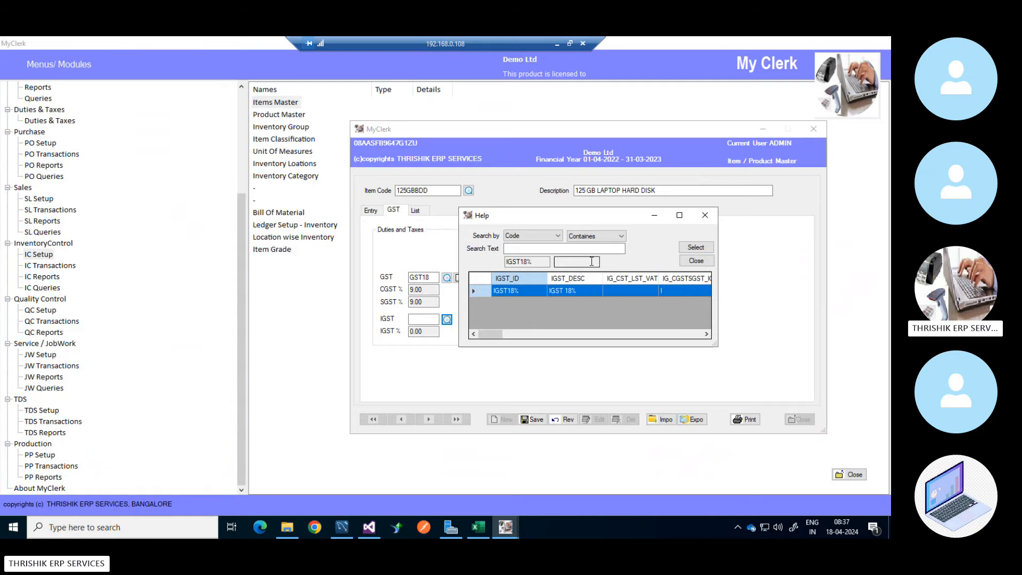
pyautogui.click(695, 248)
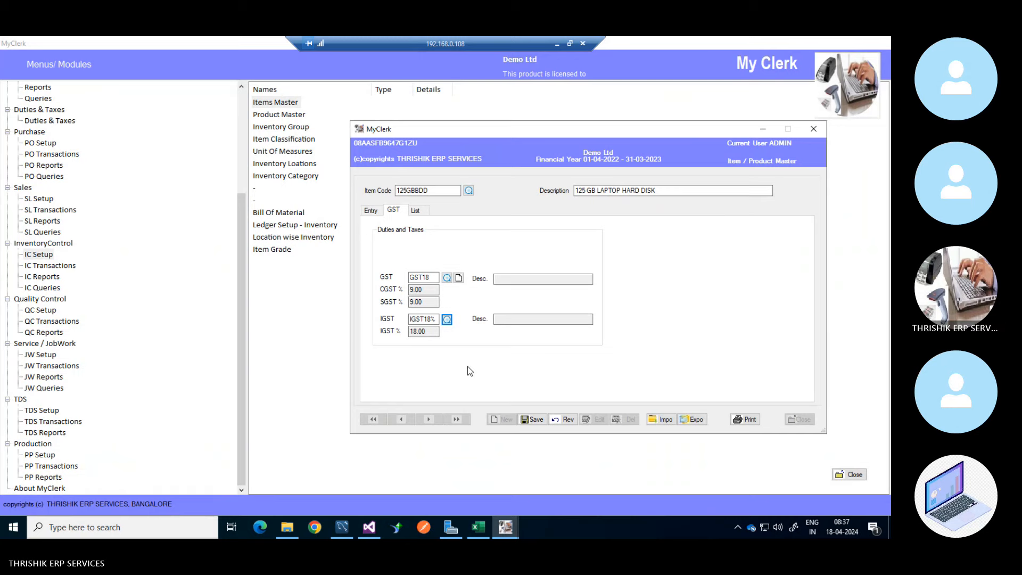
# Save the new item record, continuing the paused execution in Visual Studio, and return to the item master.
pyautogui.click(536, 424)
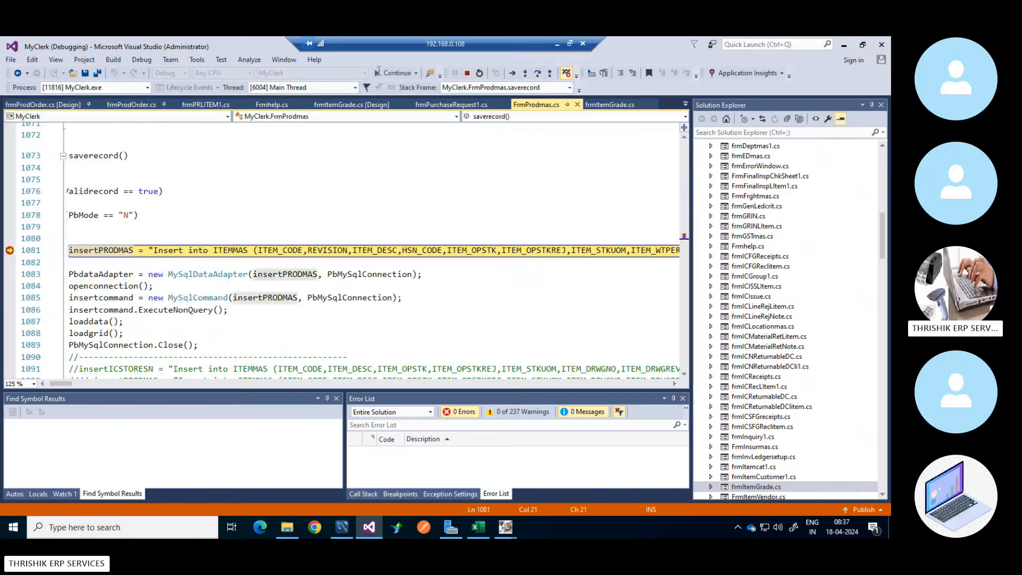
pyautogui.click(384, 75)
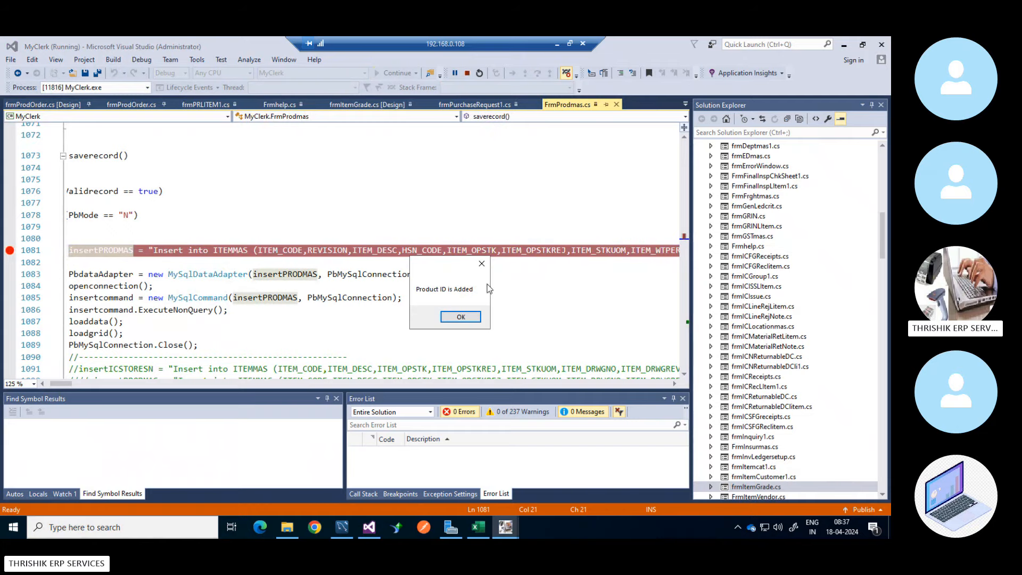
pyautogui.press('Return')
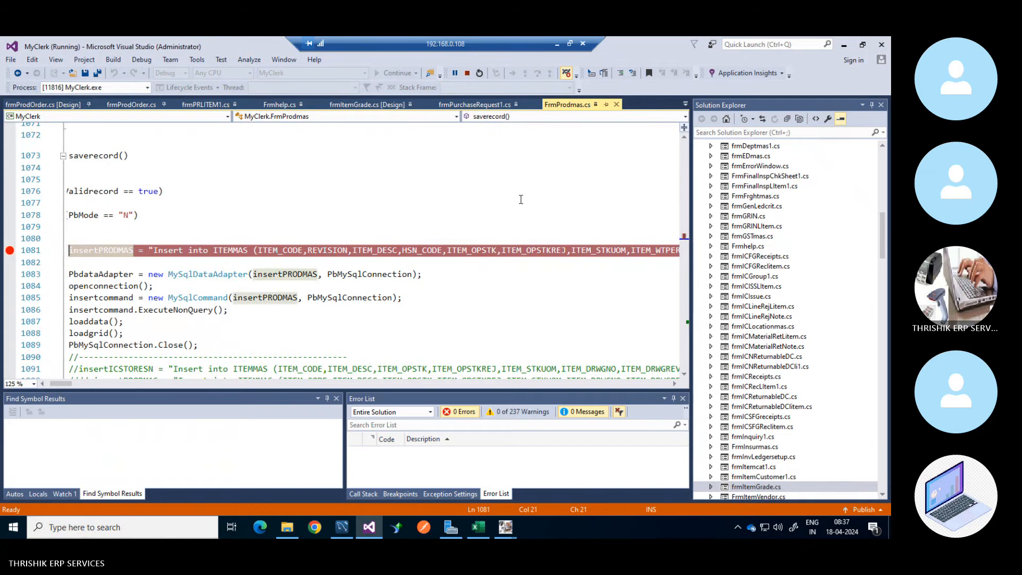
pyautogui.click(844, 46)
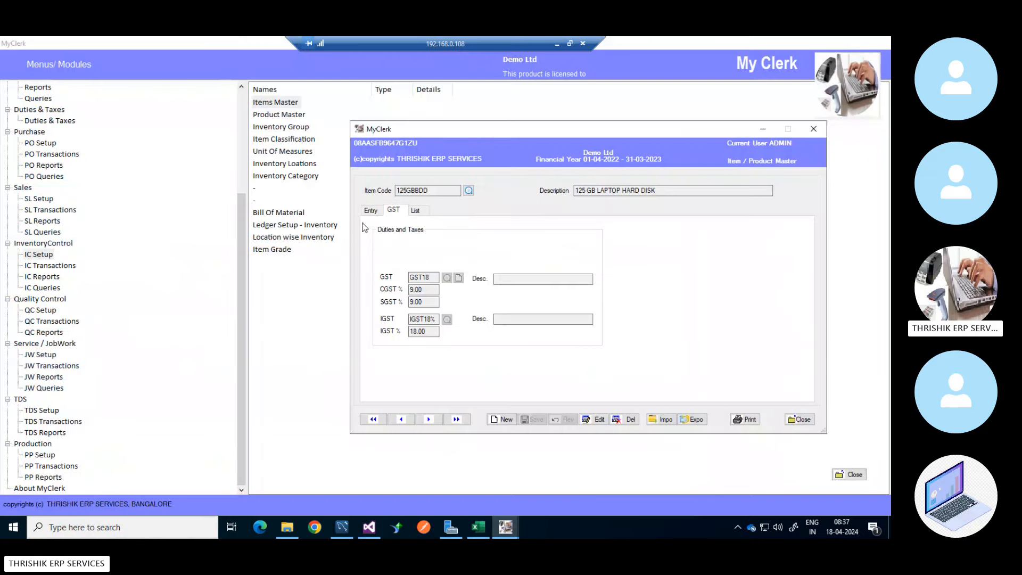
# Review the saved 125 GB laptop hard disk record's general entry details.
pyautogui.moveTo(489, 129); pyautogui.dragTo(425, 136)
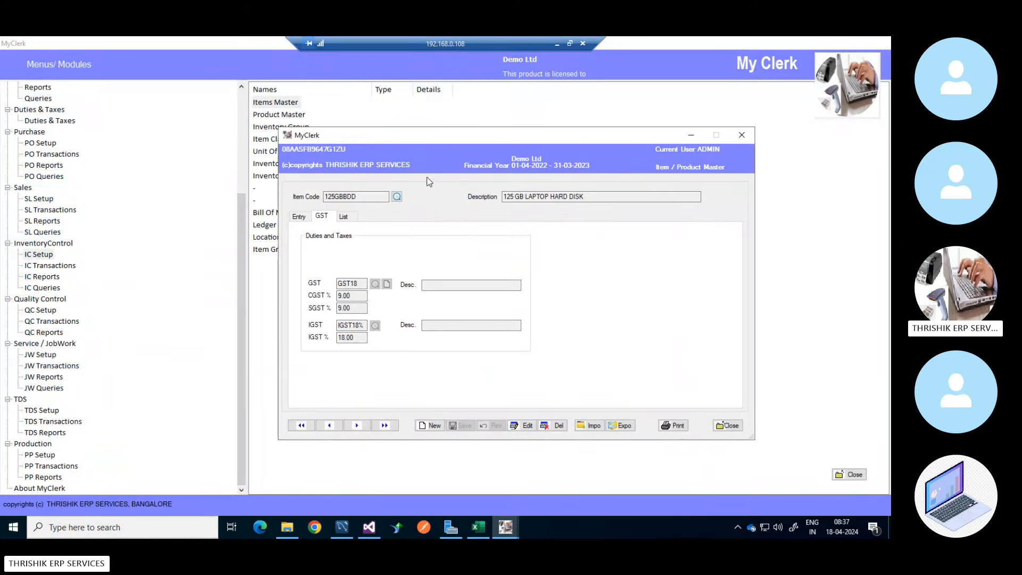
pyautogui.click(300, 217)
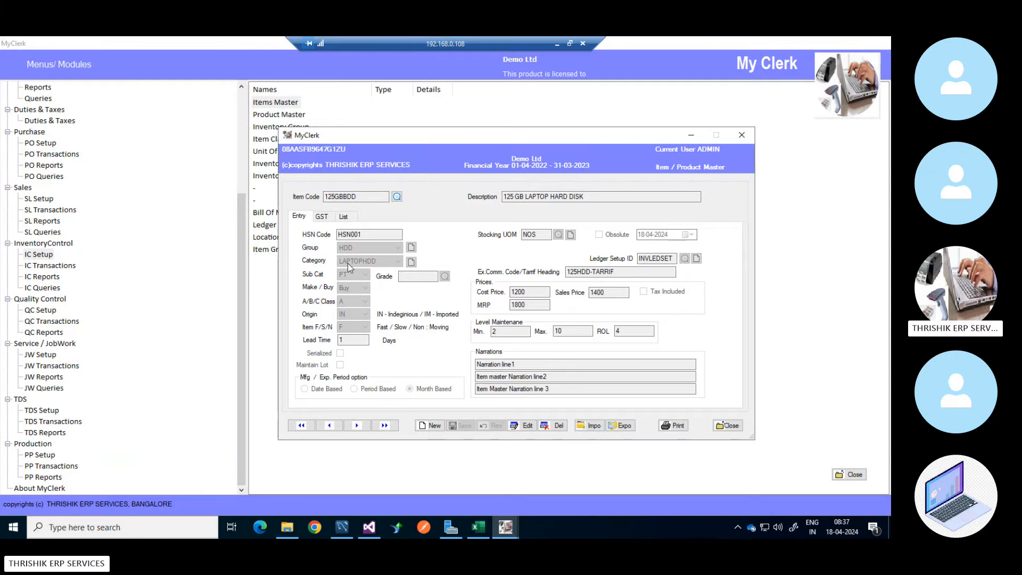
pyautogui.moveTo(442, 137)
pyautogui.mouseDown()
pyautogui.moveTo(454, 138)
pyautogui.moveTo(437, 138)
pyautogui.mouseUp()
pyautogui.click(378, 200)
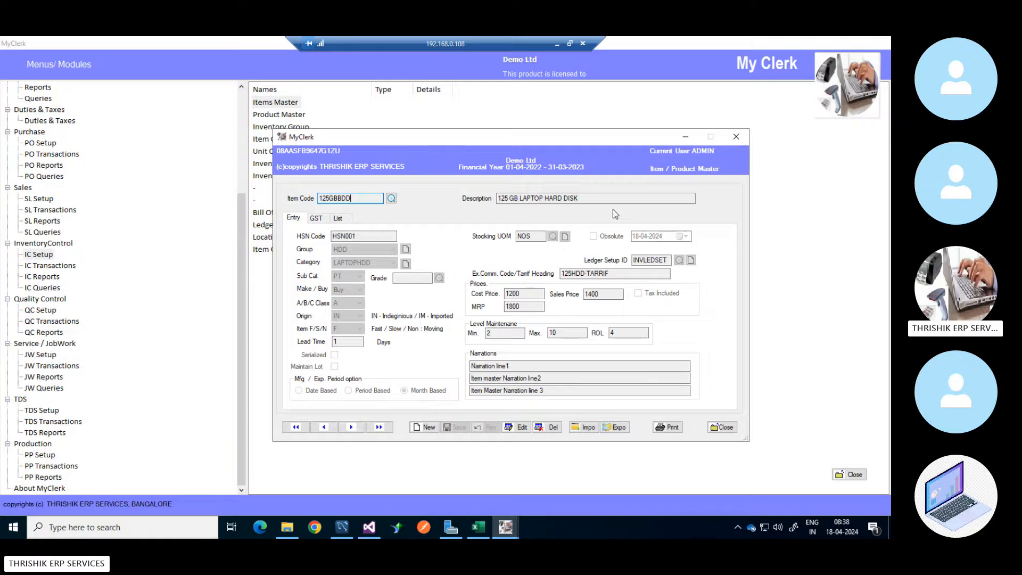
# Examine the item's code, description, narrations, stock levels, prices, tariff heading and ledger setup.
pyautogui.press('Tab')
pyautogui.click(370, 237)
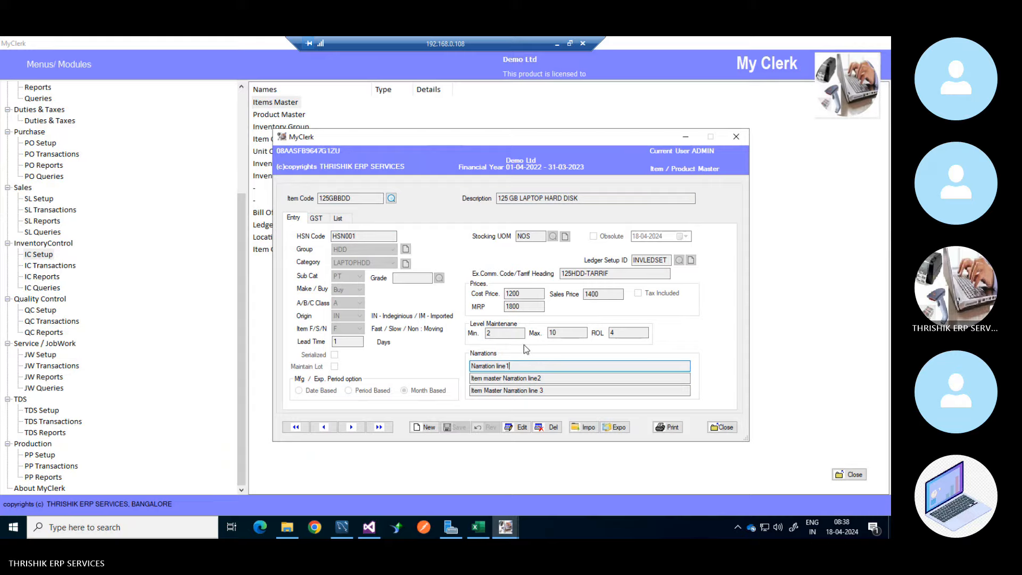
pyautogui.click(506, 332)
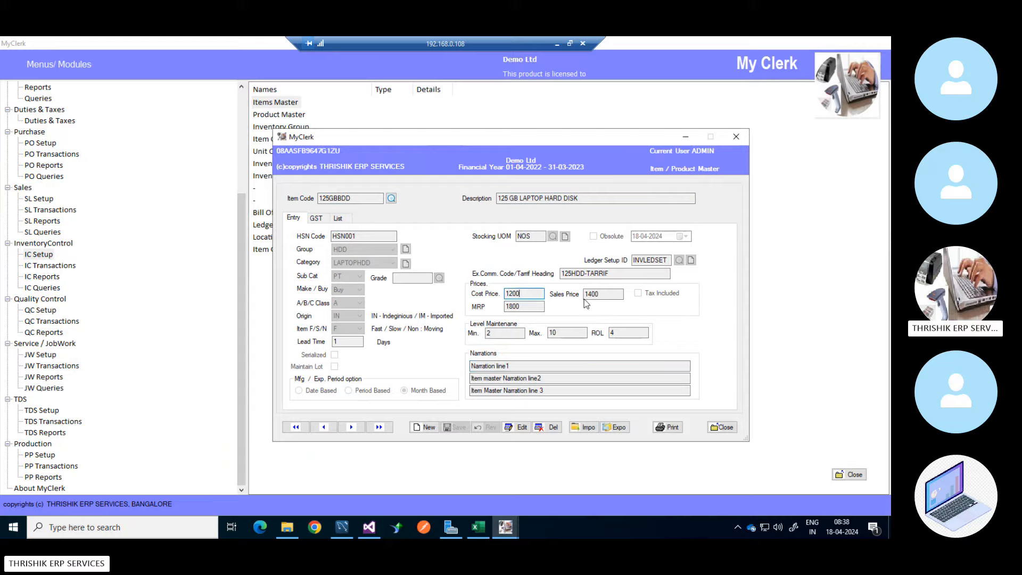
pyautogui.click(604, 293)
pyautogui.click(627, 274)
pyautogui.click(664, 260)
pyautogui.click(602, 197)
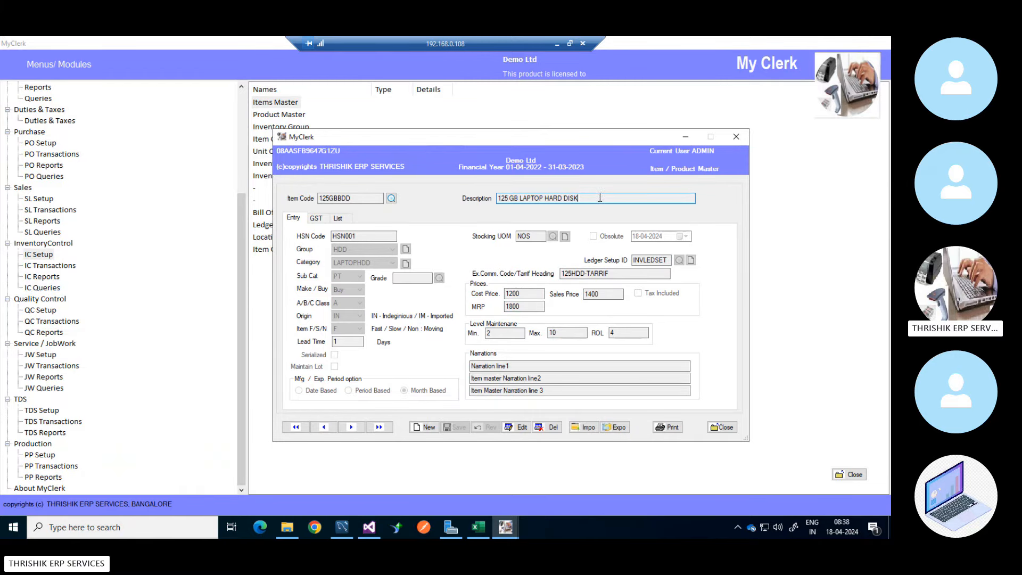
pyautogui.moveTo(464, 136); pyautogui.dragTo(490, 135)
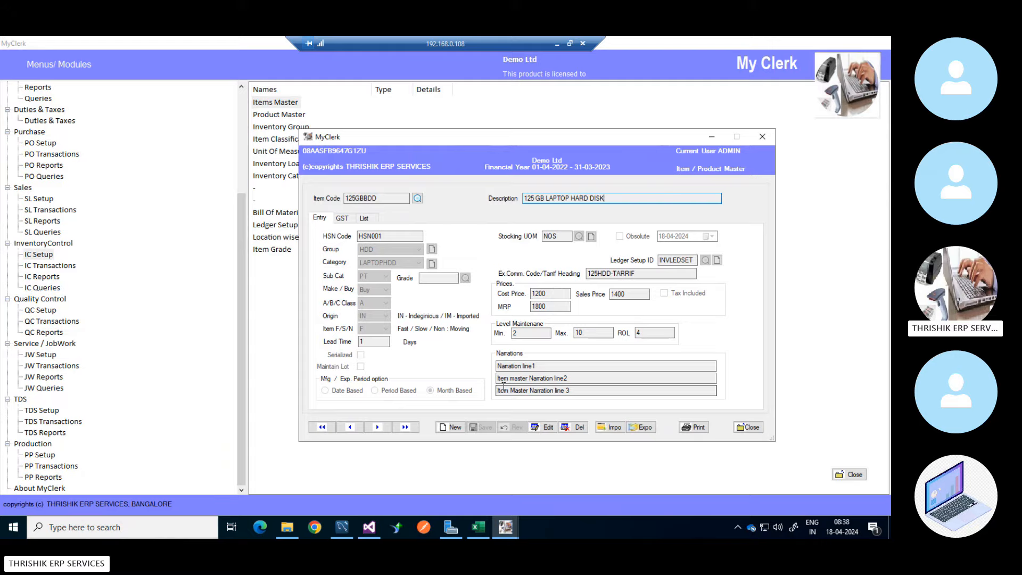
pyautogui.moveTo(428, 138); pyautogui.dragTo(468, 132)
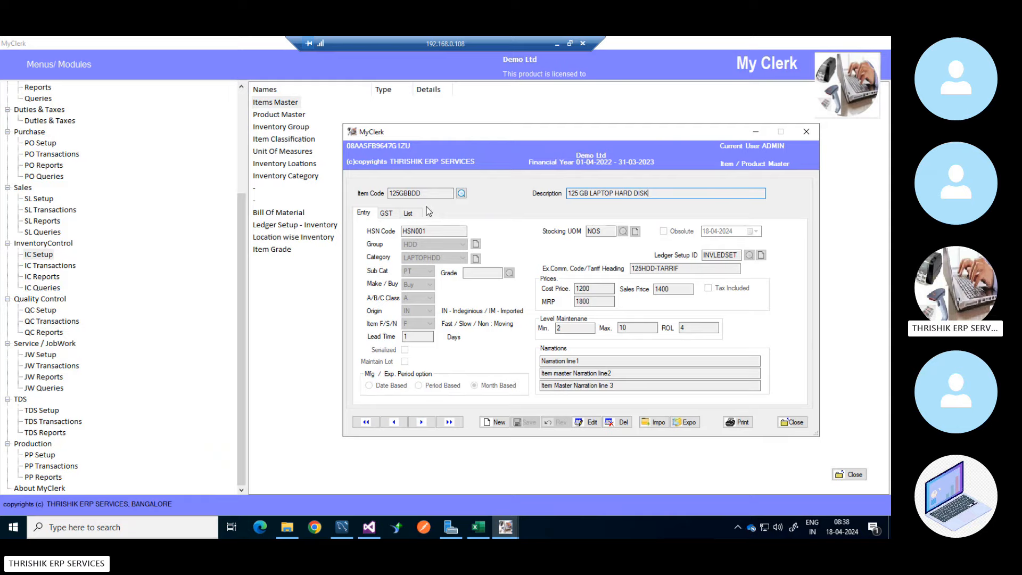
pyautogui.click(445, 193)
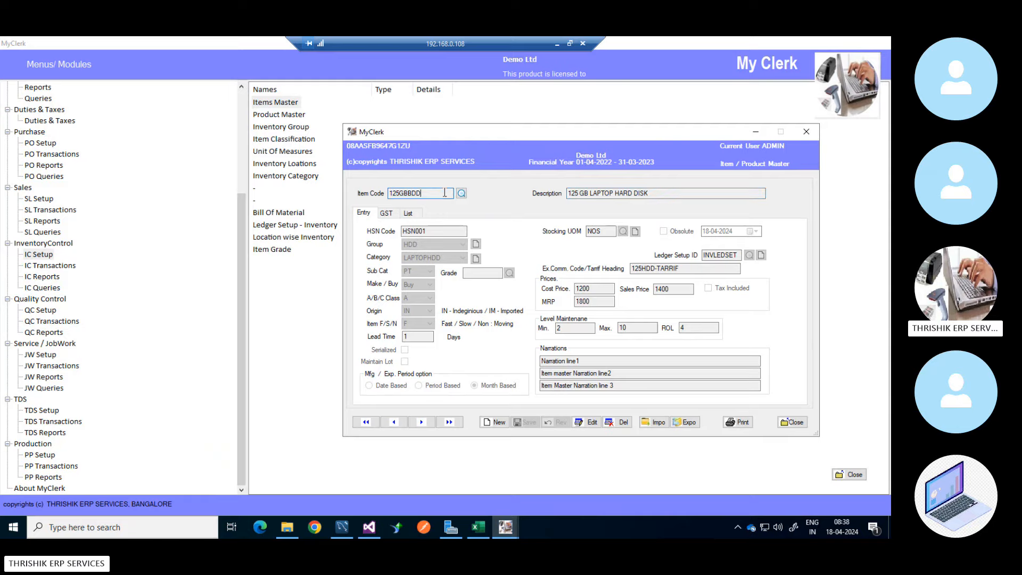
pyautogui.press('Tab')
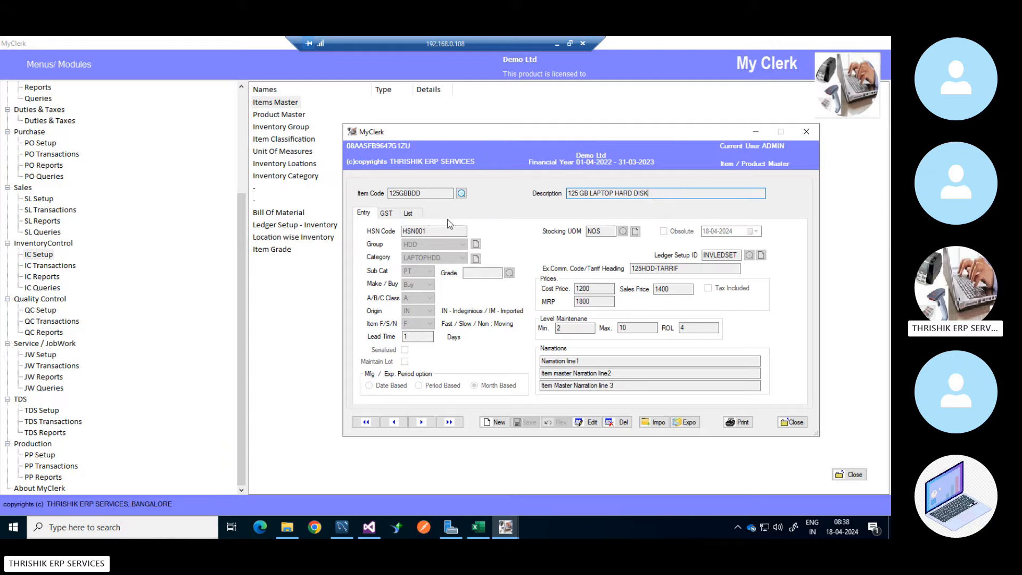
pyautogui.click(591, 289)
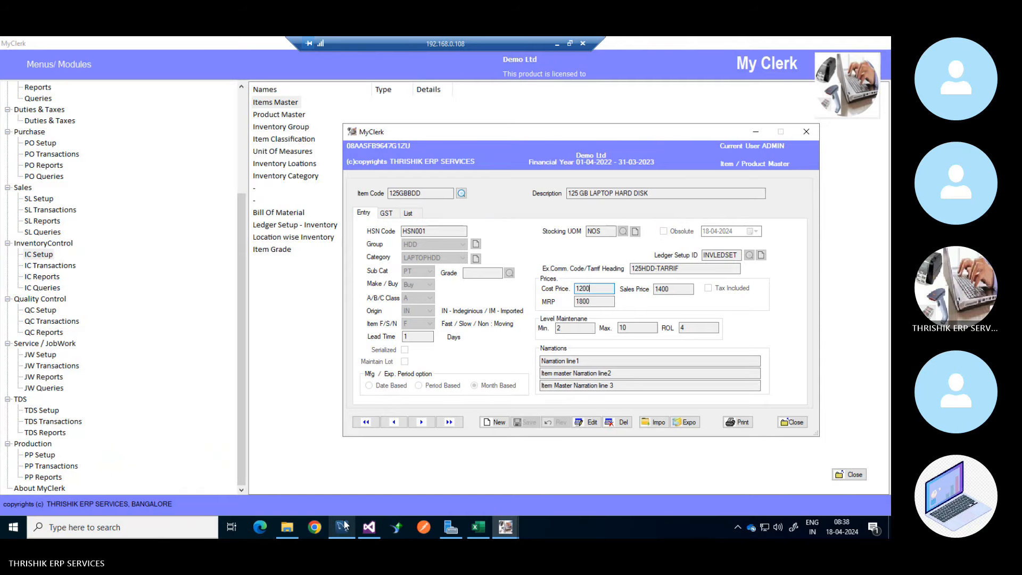
# Open the 125 GB laptop hard disk record for editing and set its manufacturing/expiry period option to Date Based.
pyautogui.click(591, 422)
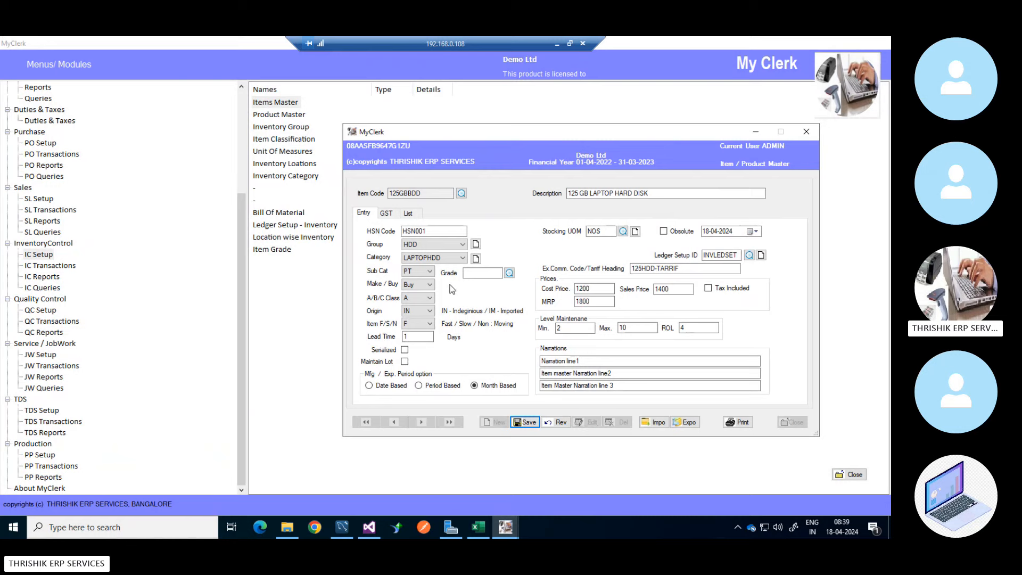
pyautogui.click(431, 192)
pyautogui.click(661, 195)
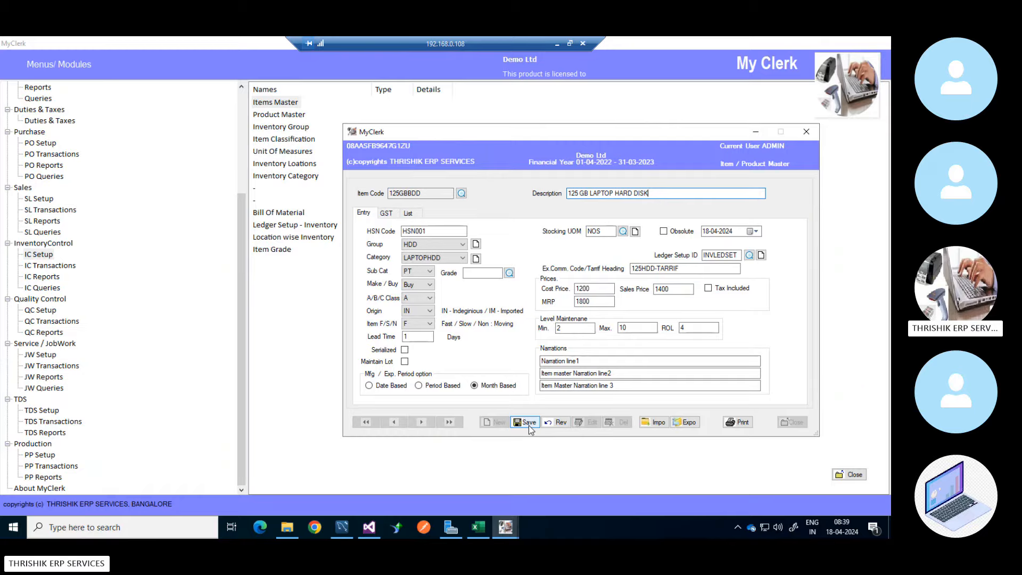
pyautogui.click(394, 382)
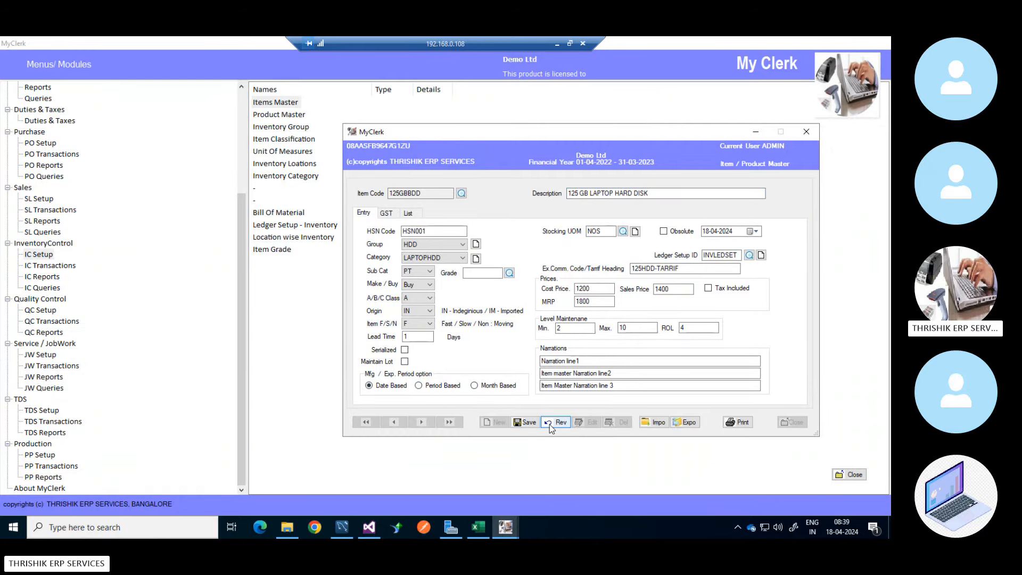
# Save the edited item record, continuing the paused execution in Visual Studio, and return to the item master.
pyautogui.click(523, 422)
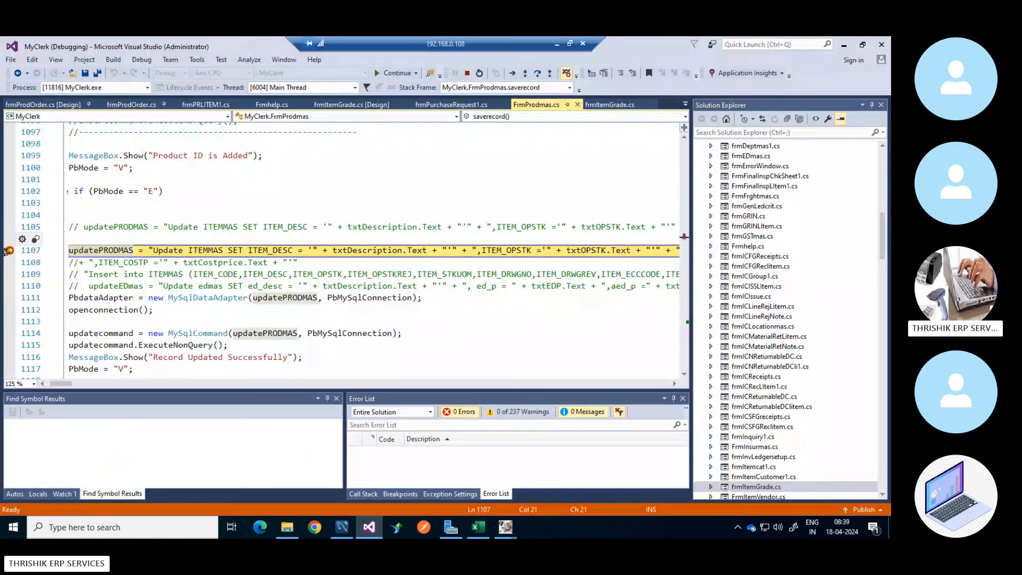
pyautogui.click(402, 75)
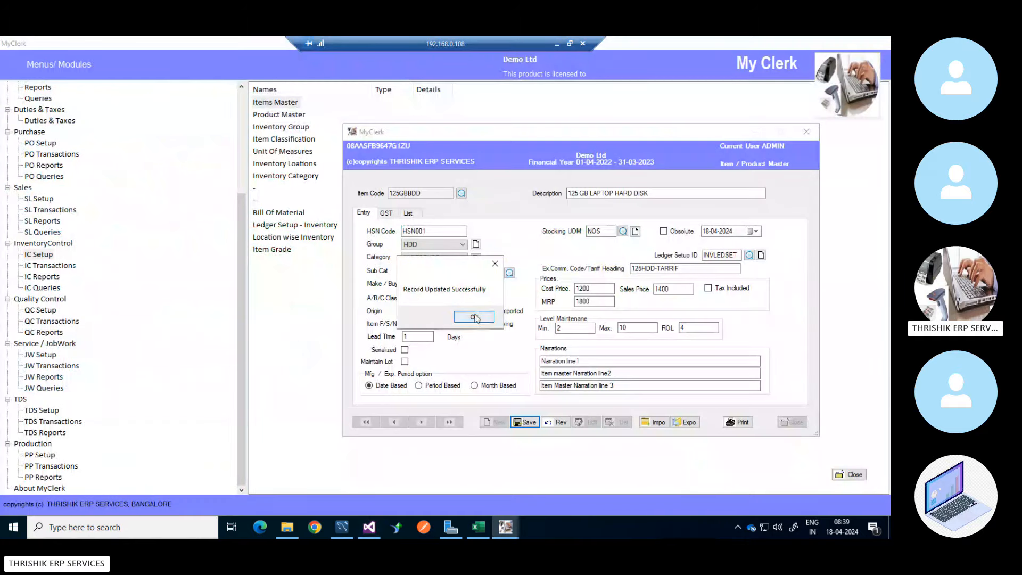
pyautogui.click(475, 316)
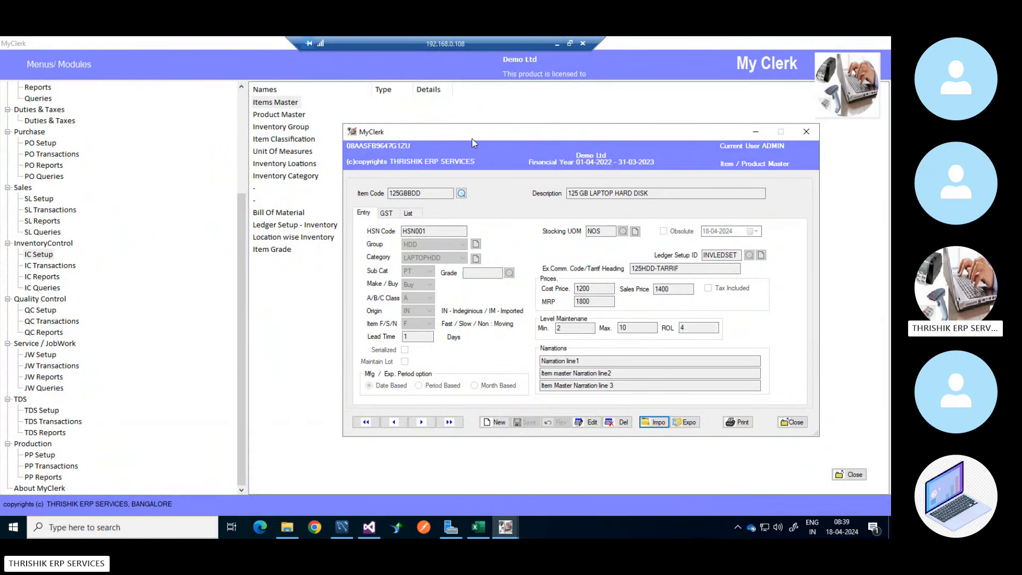
# Browse the item master records forward from the first one, and go to the last record.
pyautogui.moveTo(473, 133); pyautogui.dragTo(456, 130)
pyautogui.click(348, 418)
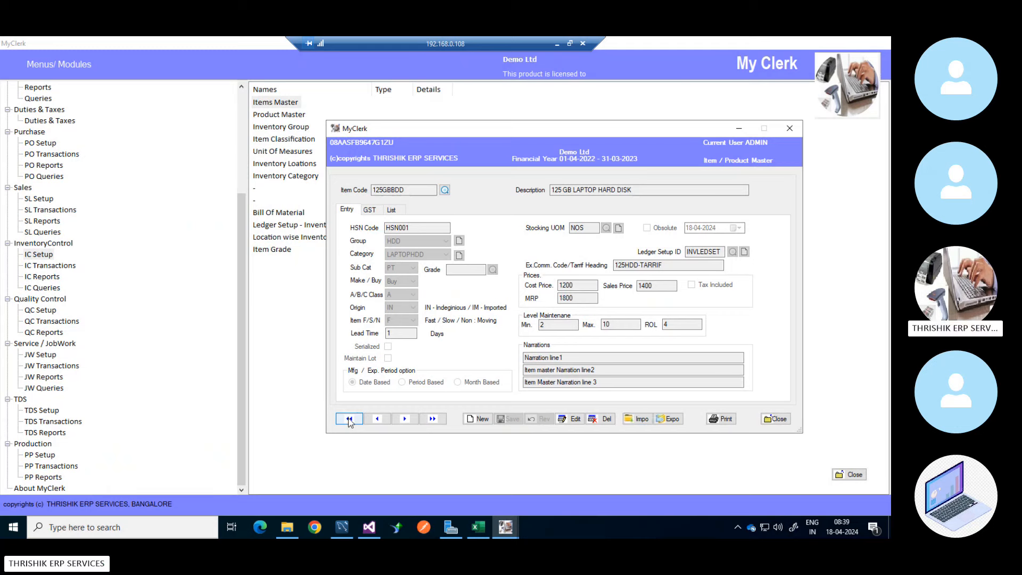
pyautogui.click(402, 421)
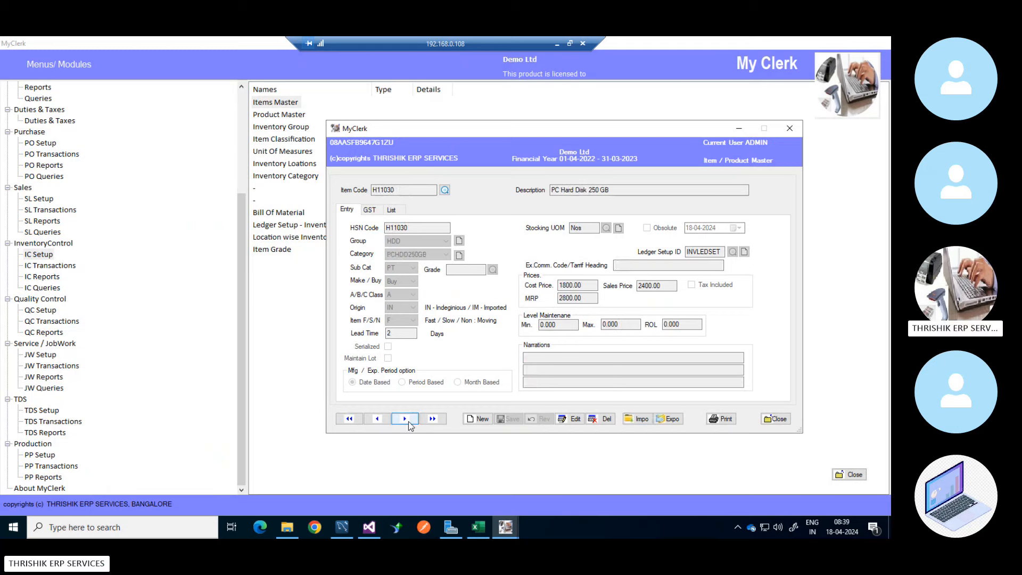
pyautogui.click(405, 422)
pyautogui.click(408, 424)
pyautogui.click(409, 425)
pyautogui.click(411, 424)
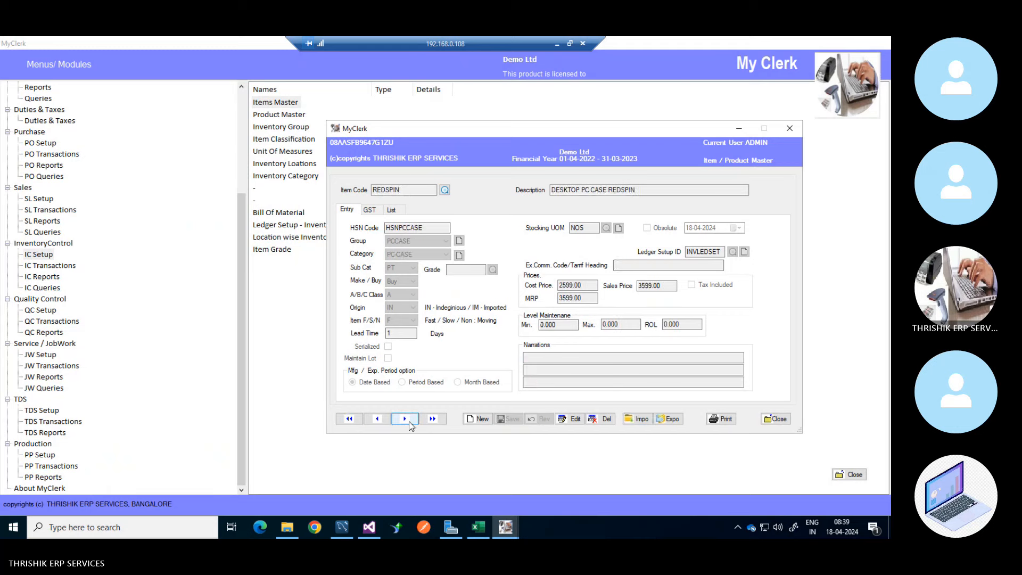
pyautogui.click(413, 424)
pyautogui.click(415, 423)
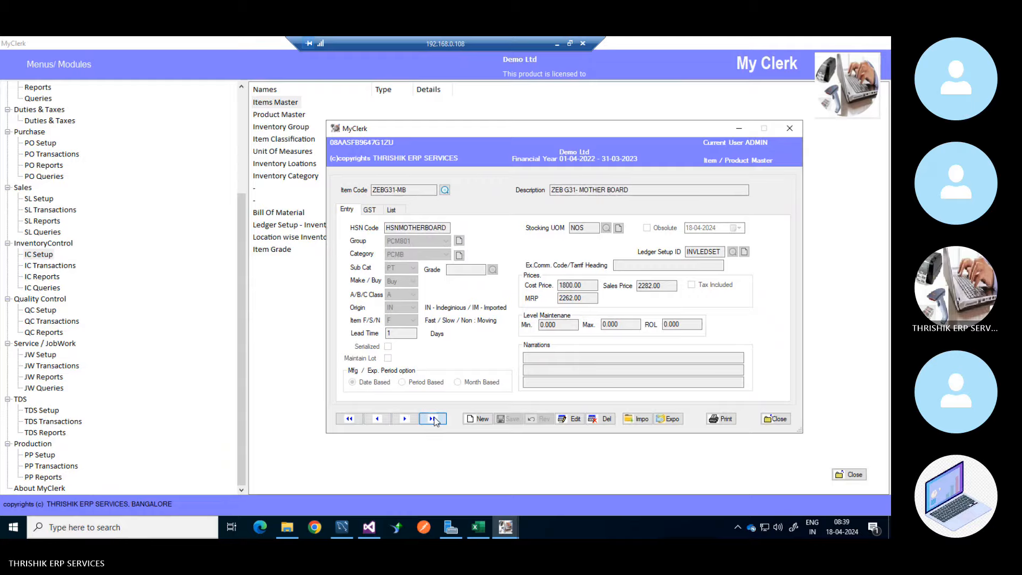
pyautogui.click(433, 420)
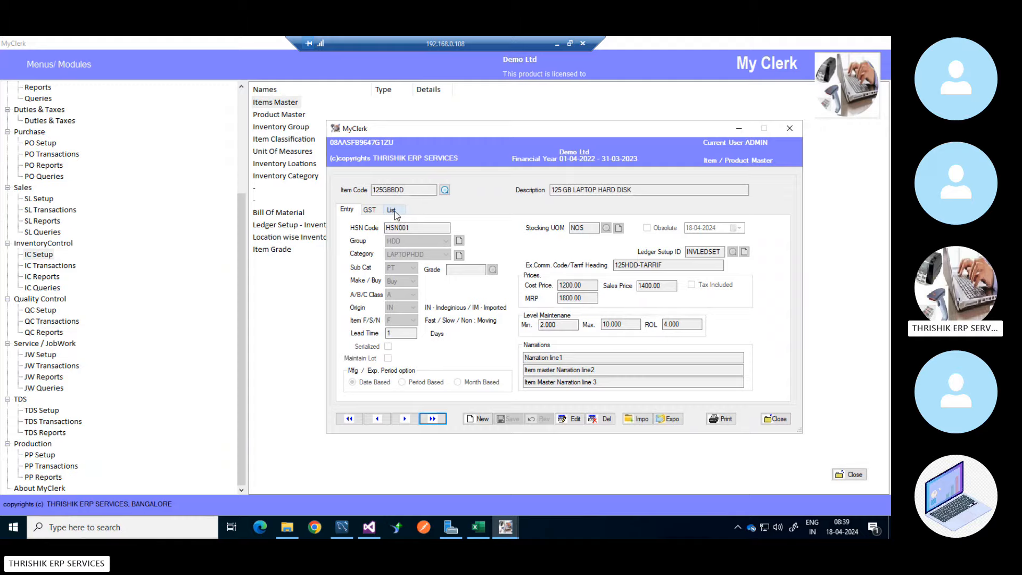
# Find 125GBBDD at the end of the item list, and check its entry and GST details.
pyautogui.click(395, 210)
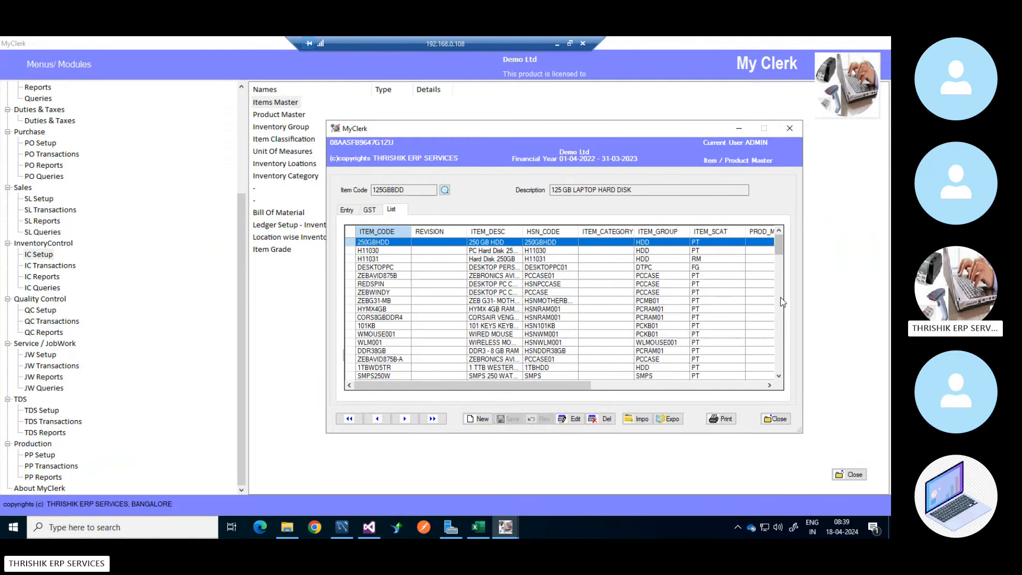
pyautogui.moveTo(781, 297); pyautogui.dragTo(780, 372)
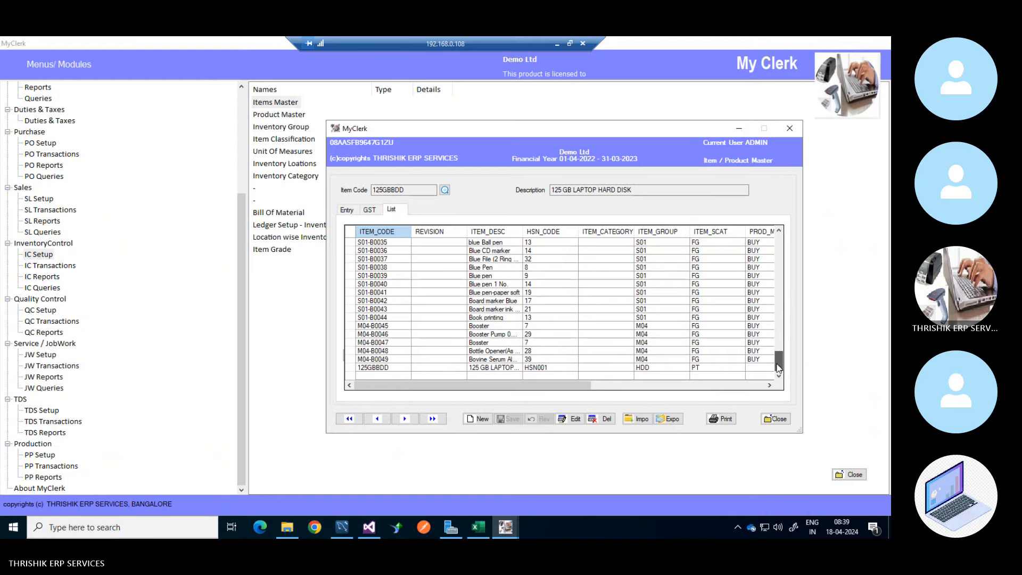
pyautogui.click(494, 370)
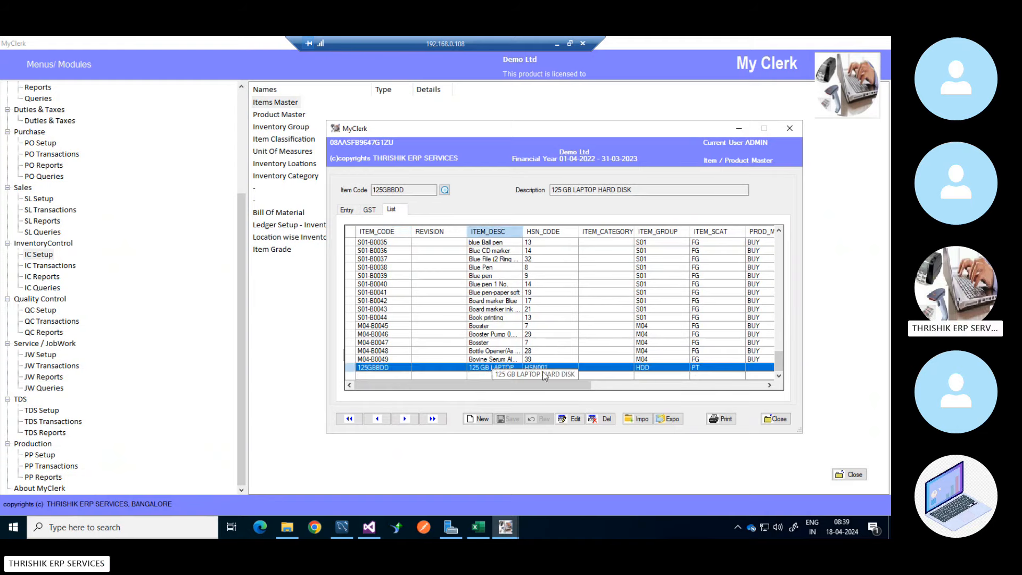
pyautogui.click(346, 209)
pyautogui.click(370, 209)
pyautogui.click(345, 211)
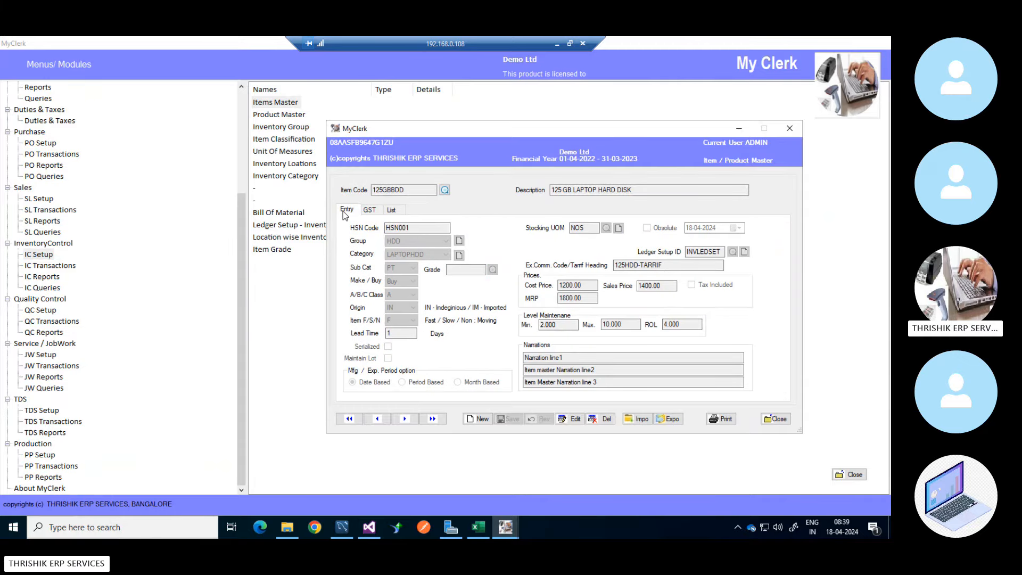